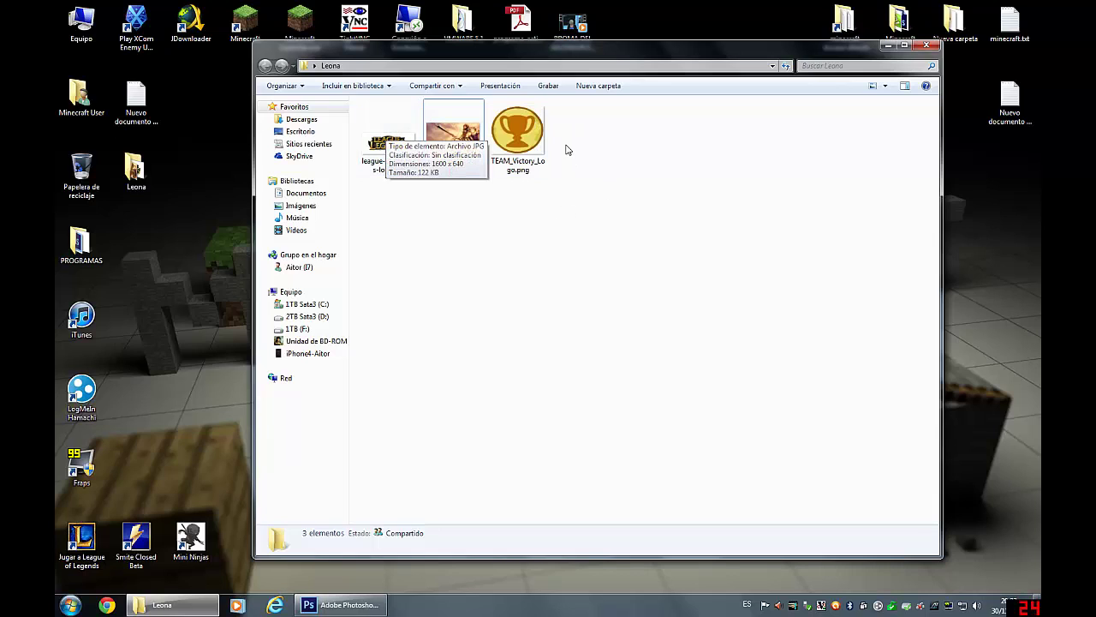
Step: Review the three Leona folder images in Explorer, then bring Photoshop to the front
left_click(389, 141)
left_click(447, 139)
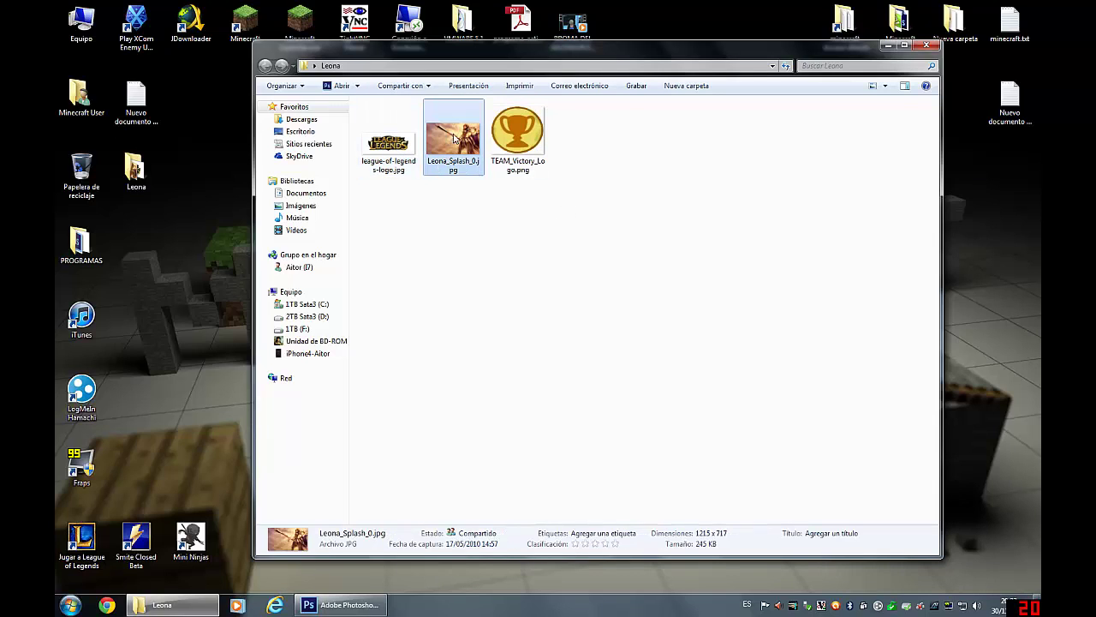
left_click(498, 148)
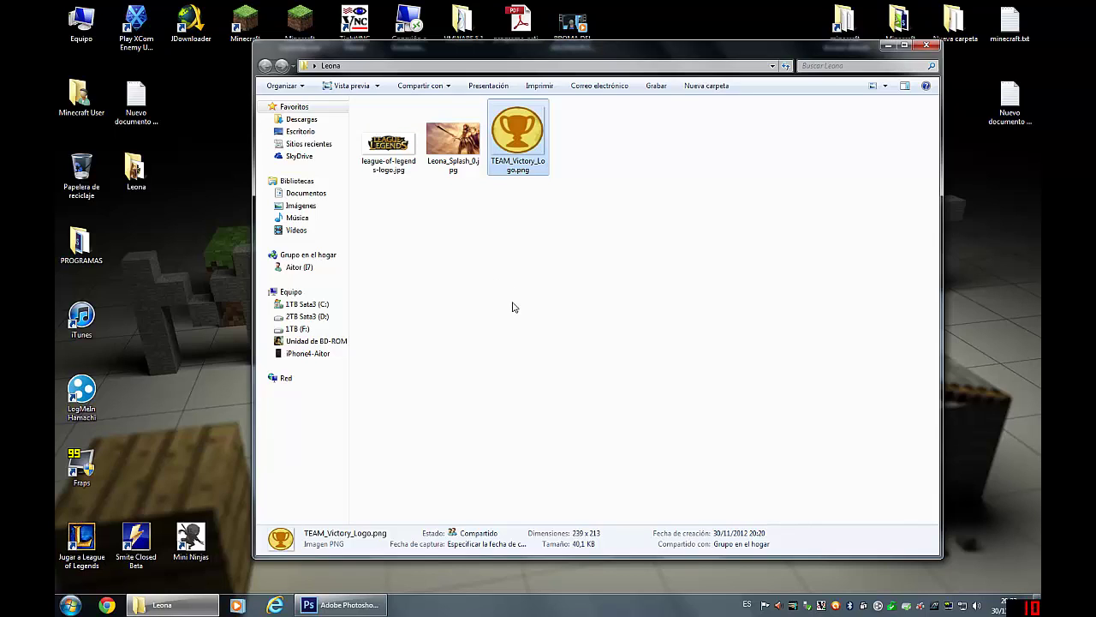
left_click(353, 606)
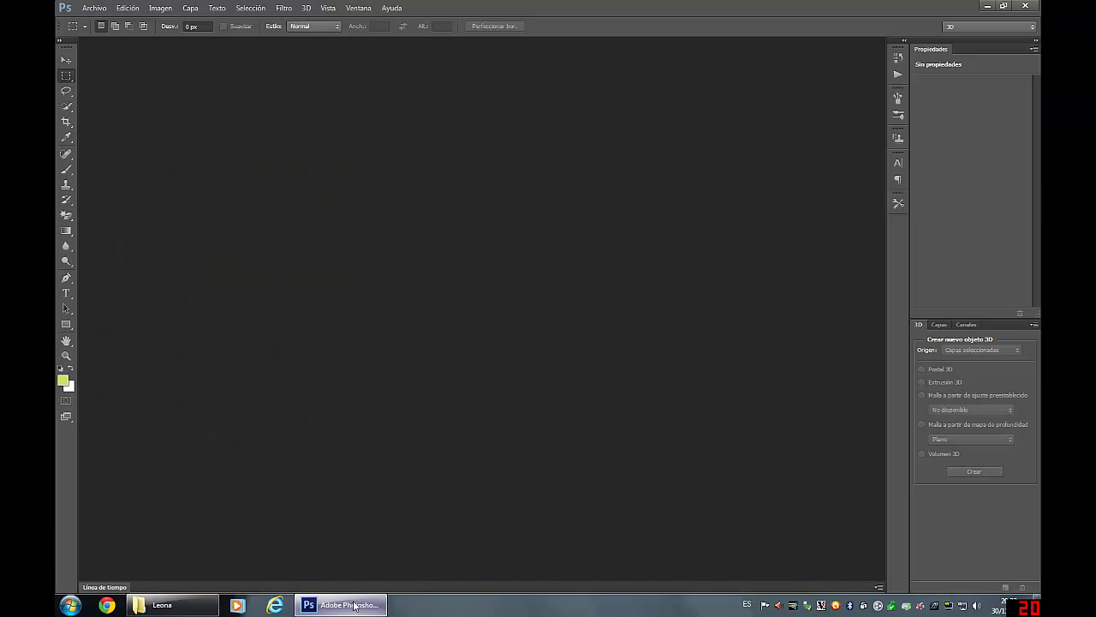
Step: Create a new transparent 1280 × 720 px document named Leona
left_click(94, 8)
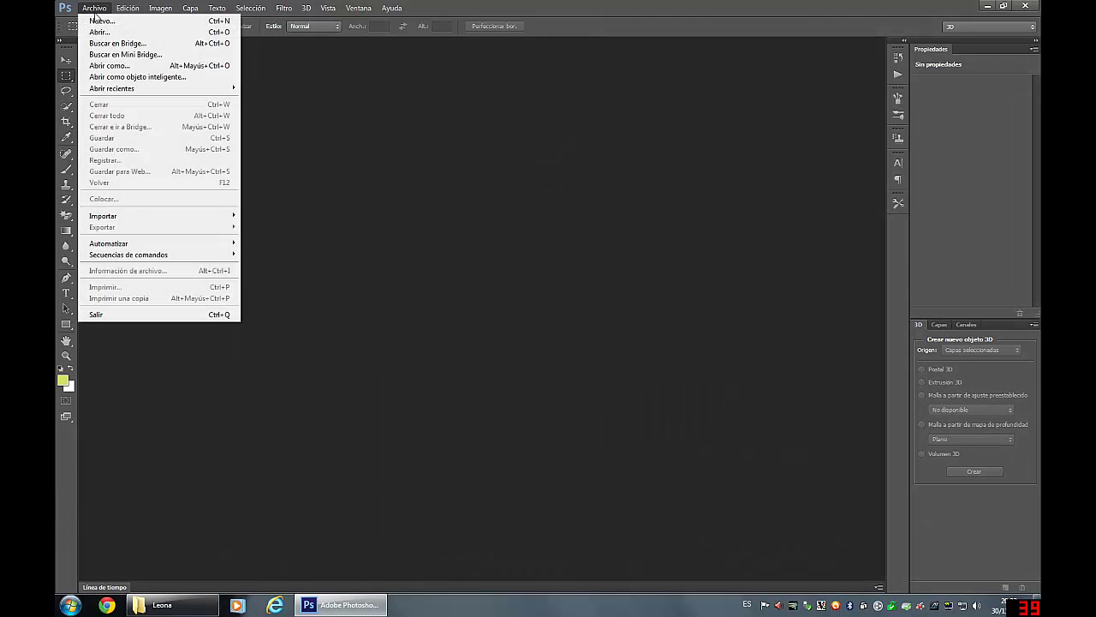
left_click(100, 21)
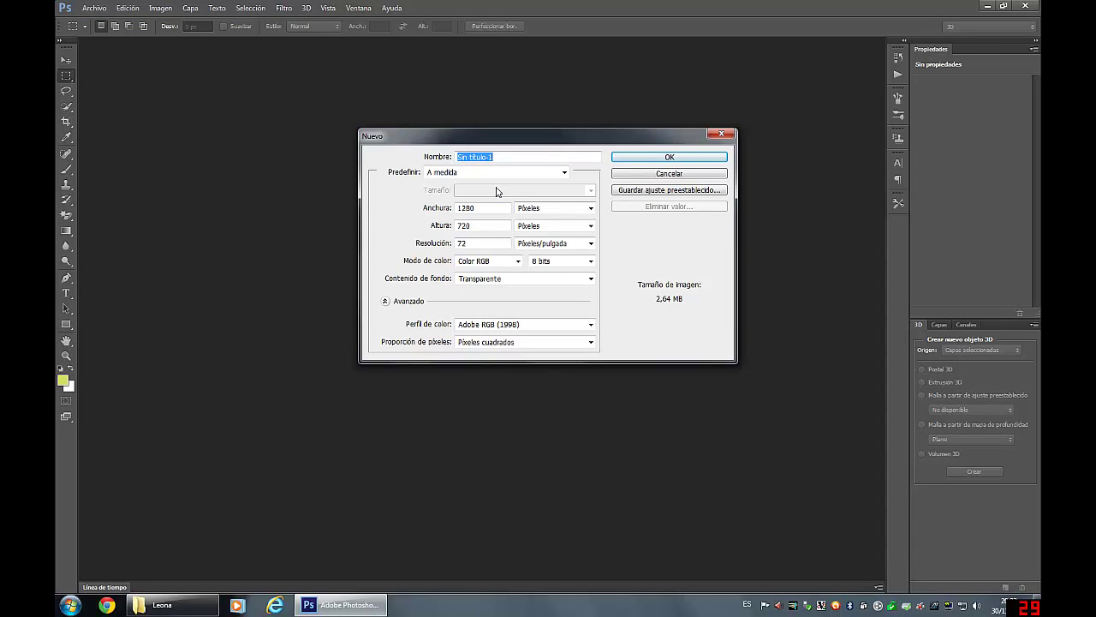
type("Leona")
left_click(484, 209)
key("Tab")
left_click(476, 207)
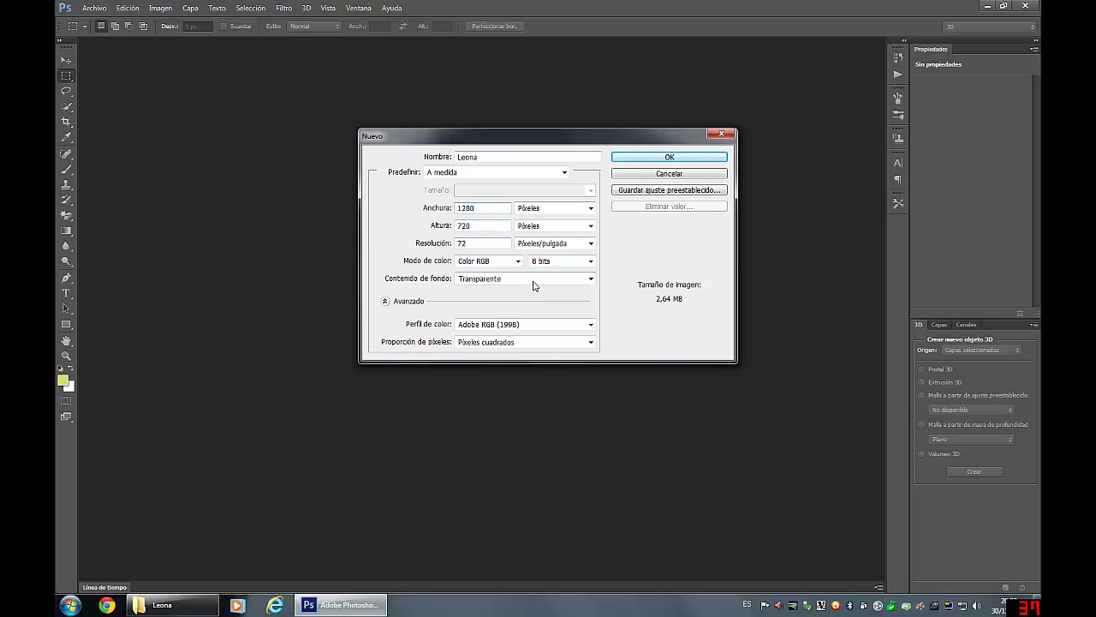
left_click(669, 159)
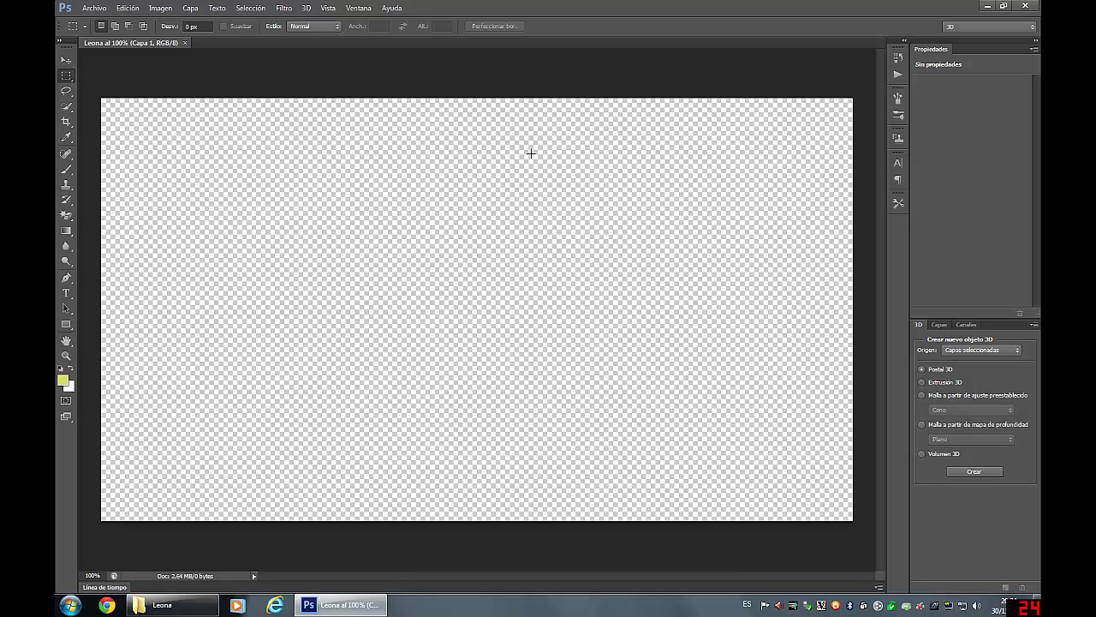
Step: Drag Leona_Splash_0.jpg from the Leona folder into the Leona document
left_click(987, 7)
left_click(290, 56)
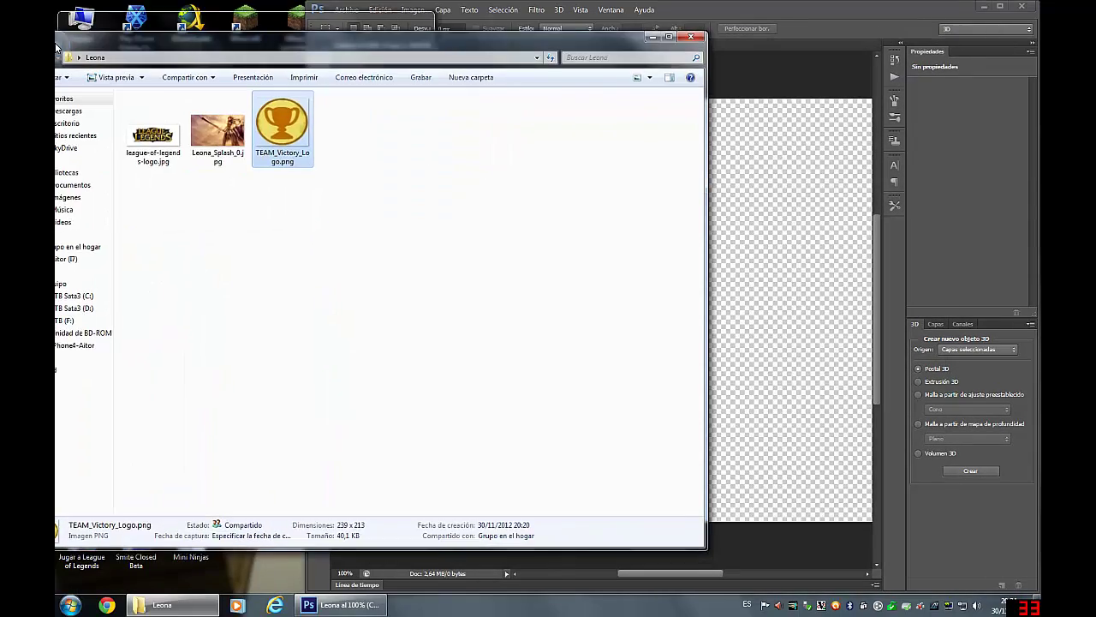
left_click_drag(668, 10, 891, 10)
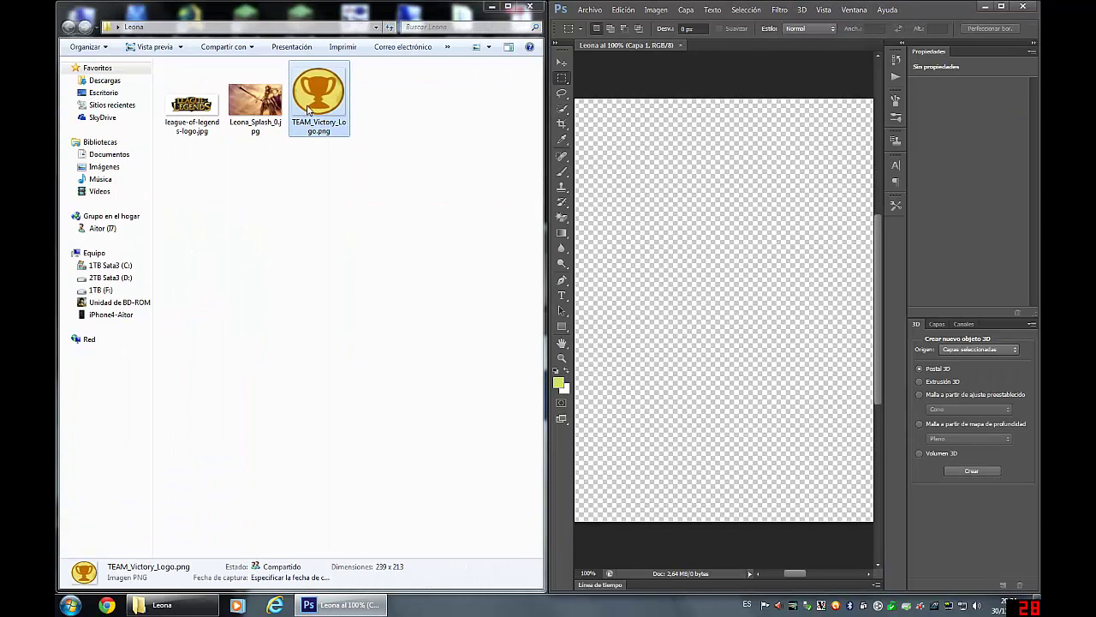
left_click(253, 101)
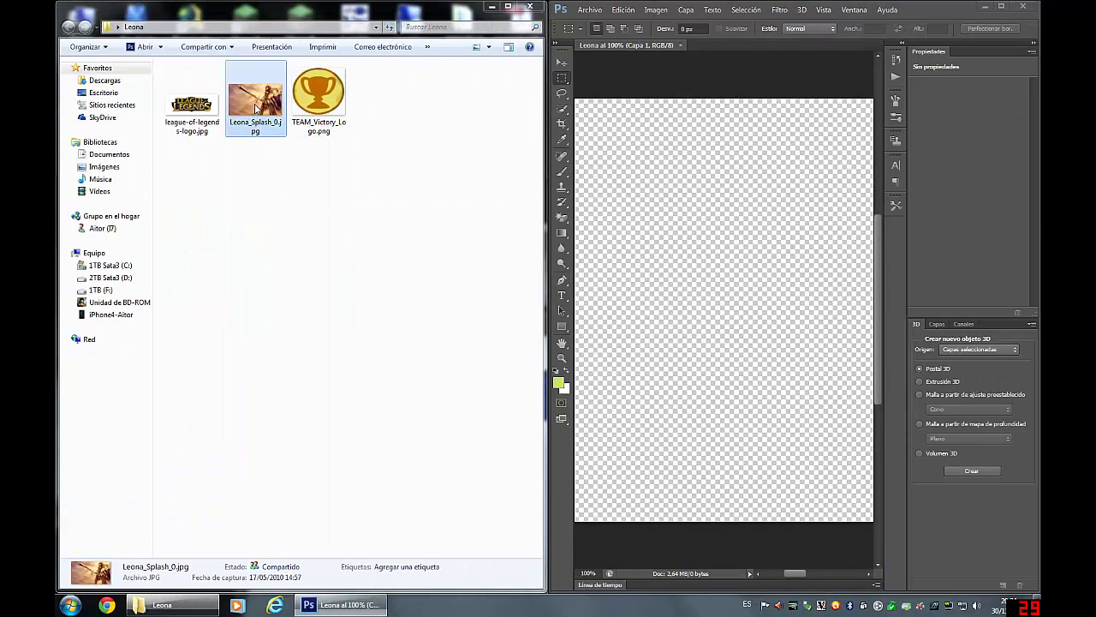
left_click_drag(252, 101, 705, 307)
Step: Stretch the splash image to fill the whole canvas and commit its placement
left_click(1001, 6)
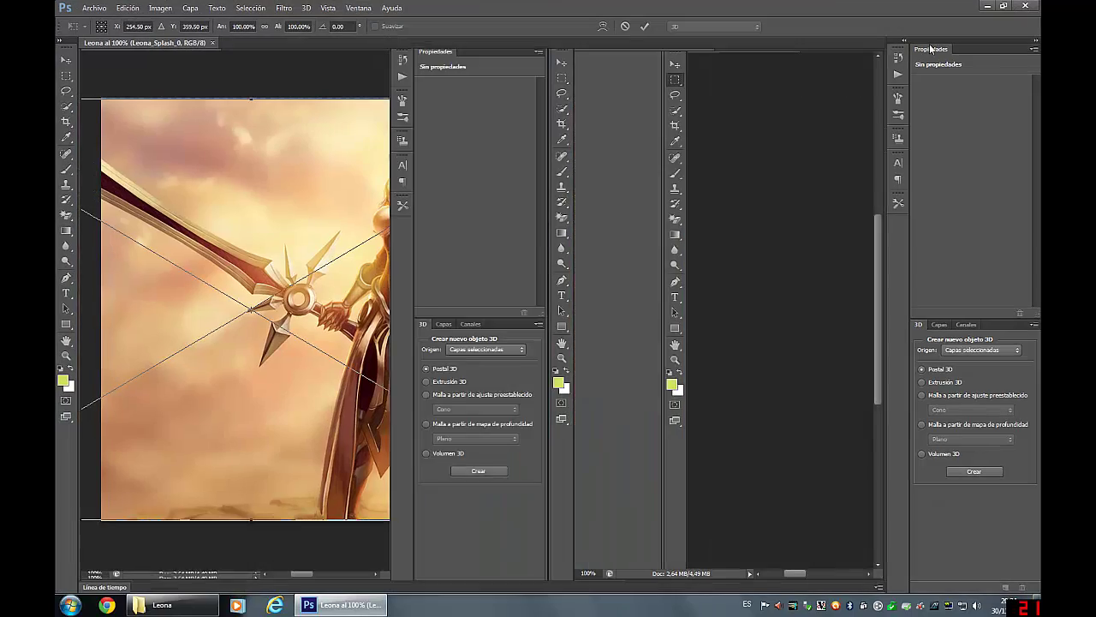
mouse_move(347, 202)
left_mouse_down()
mouse_move(597, 225)
mouse_move(591, 205)
left_mouse_up()
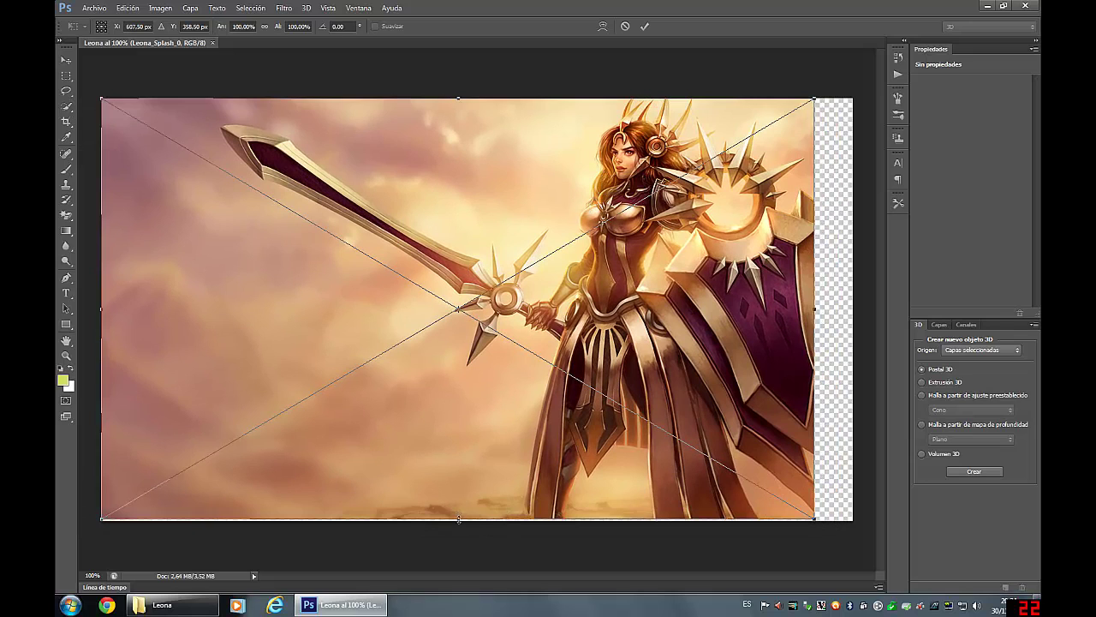
left_click_drag(459, 519, 460, 521)
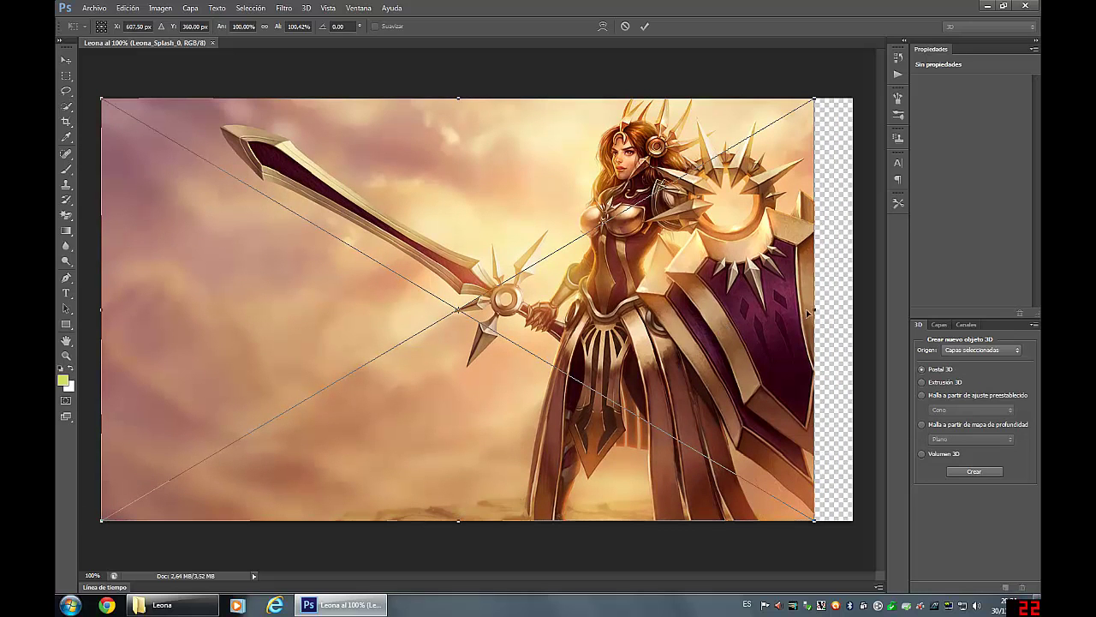
left_click_drag(815, 308, 853, 310)
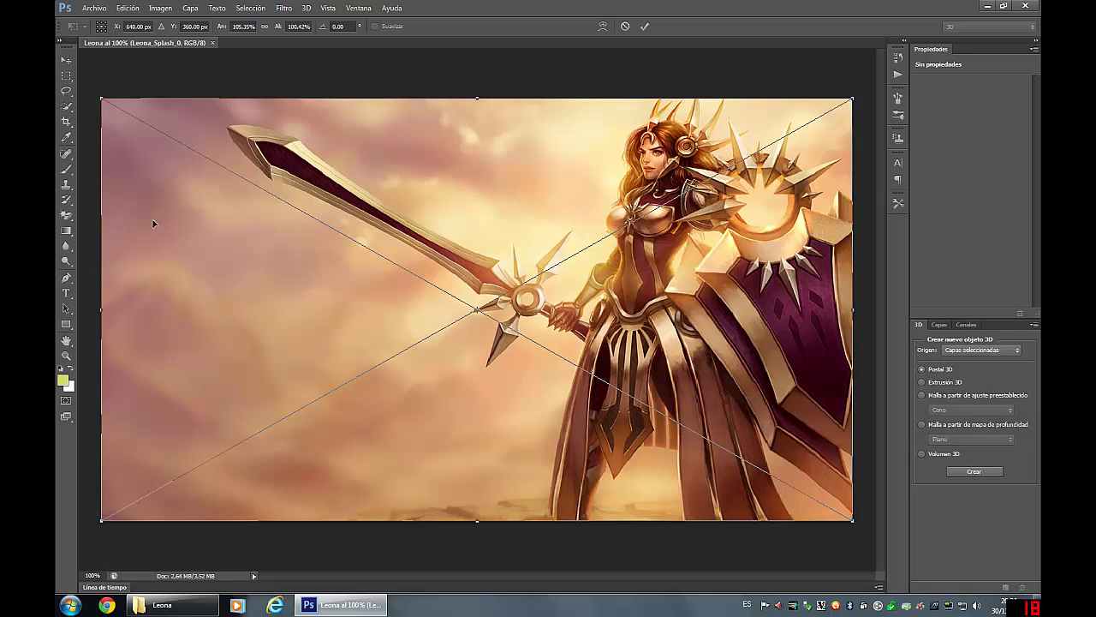
left_click(66, 63)
left_click(489, 229)
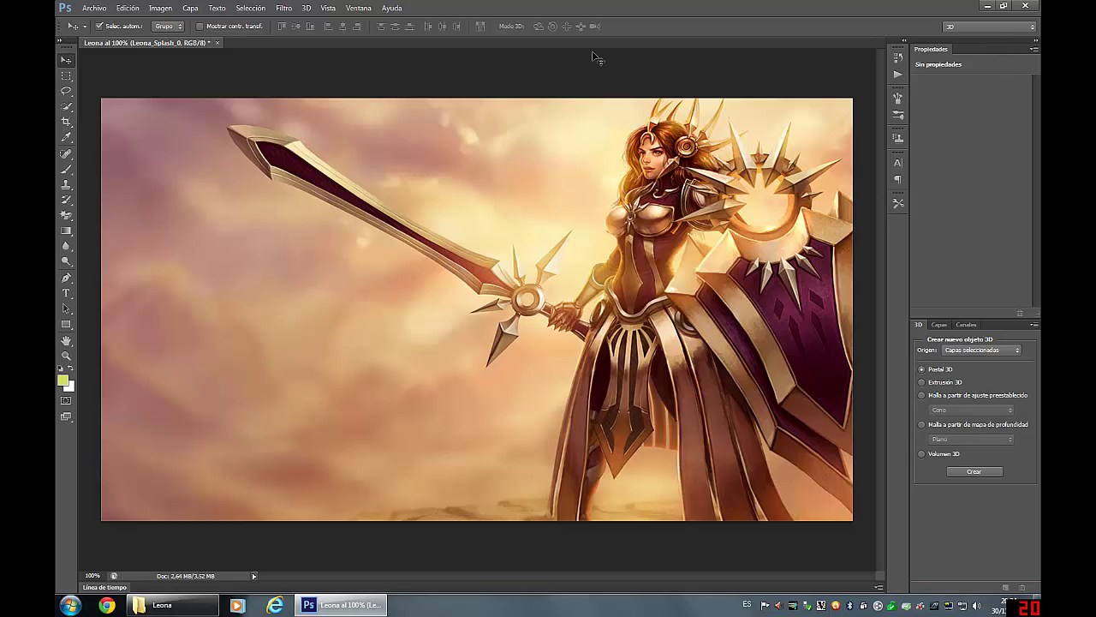
Step: Drag league-of-legends-logo.jpg from the Leona folder onto the banner canvas
left_click(1003, 6)
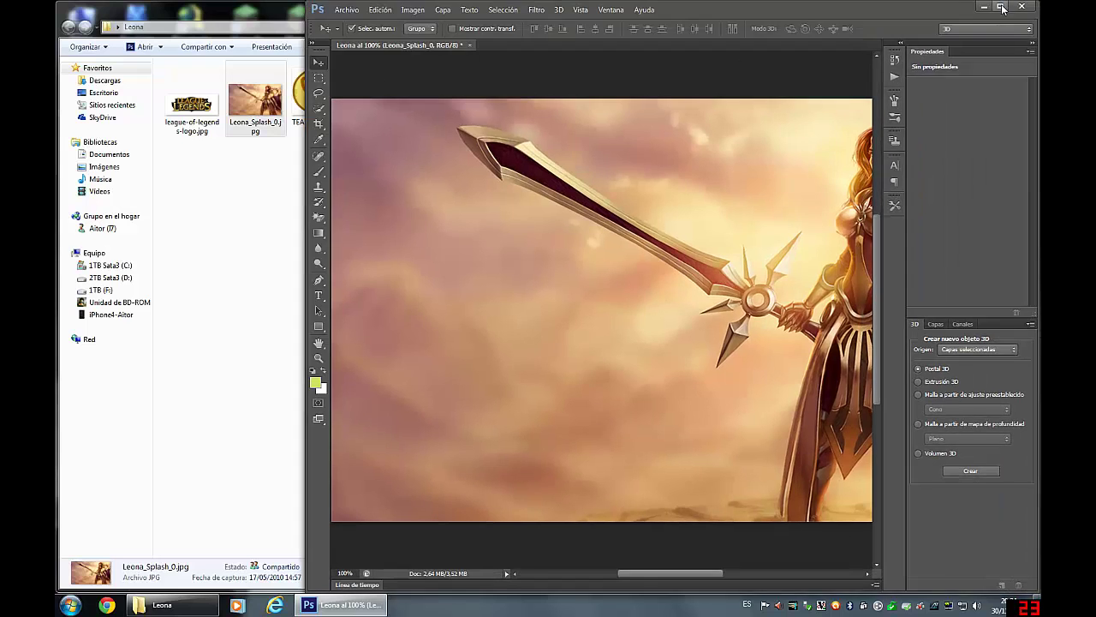
left_click(238, 257)
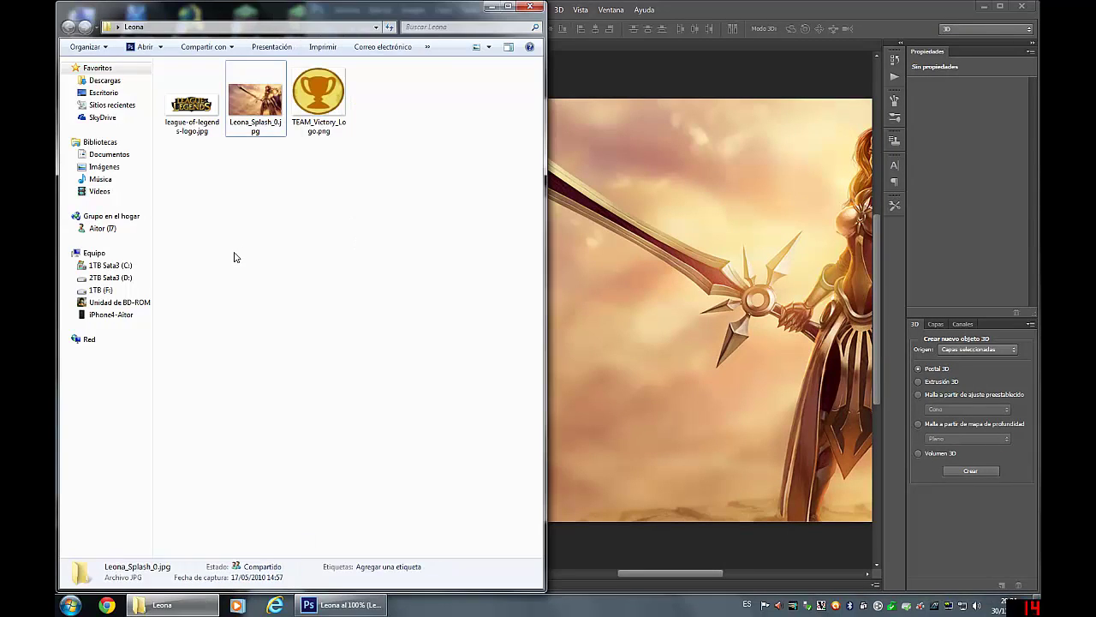
left_click(187, 125)
left_click_drag(187, 125, 623, 379)
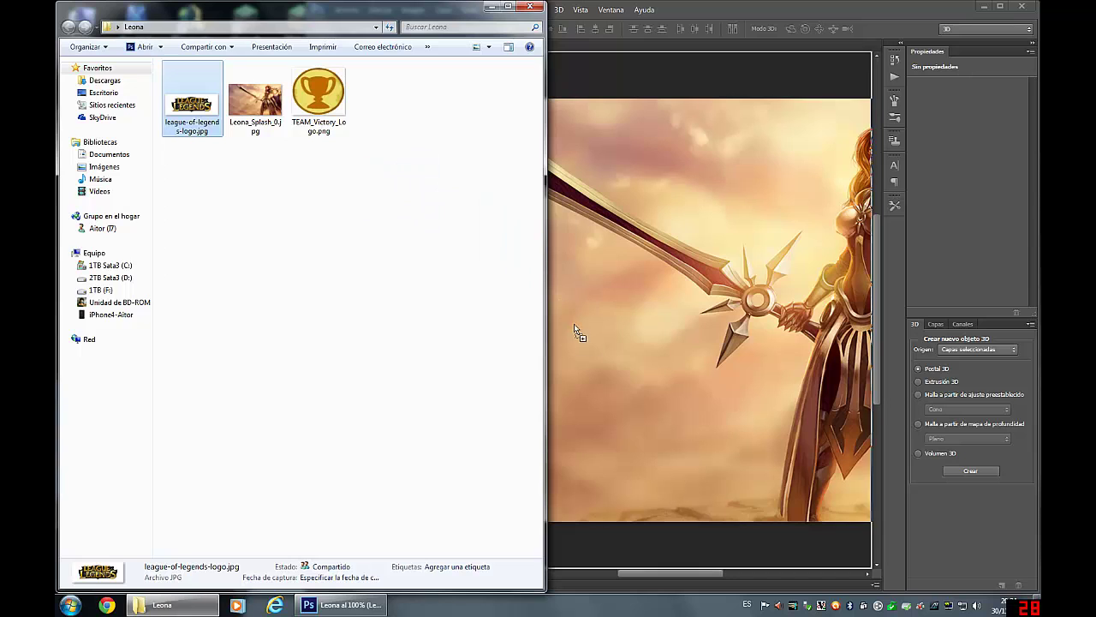
left_click_drag(626, 380, 633, 386)
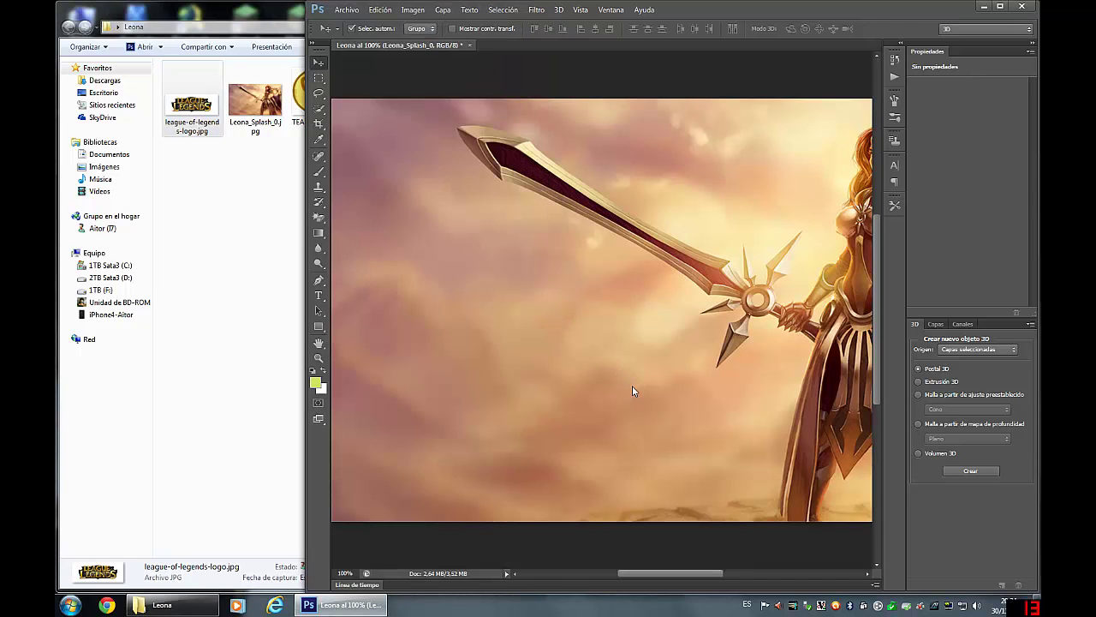
left_click(1000, 6)
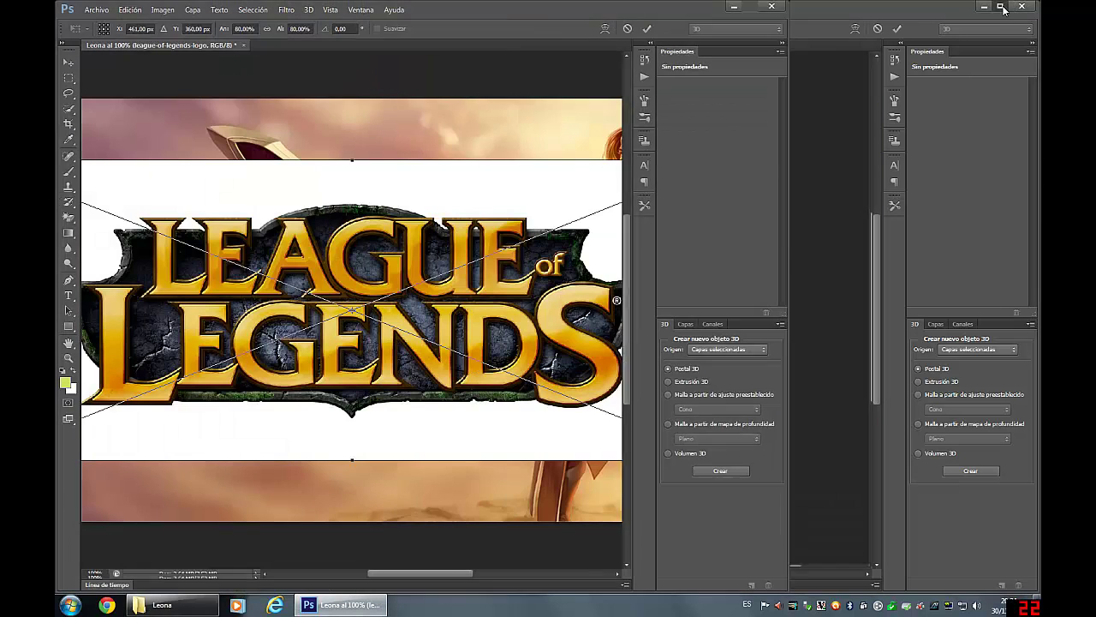
Step: Shrink the logo to about 41%, move it into the bottom-left corner, and commit
left_click_drag(330, 227, 447, 234)
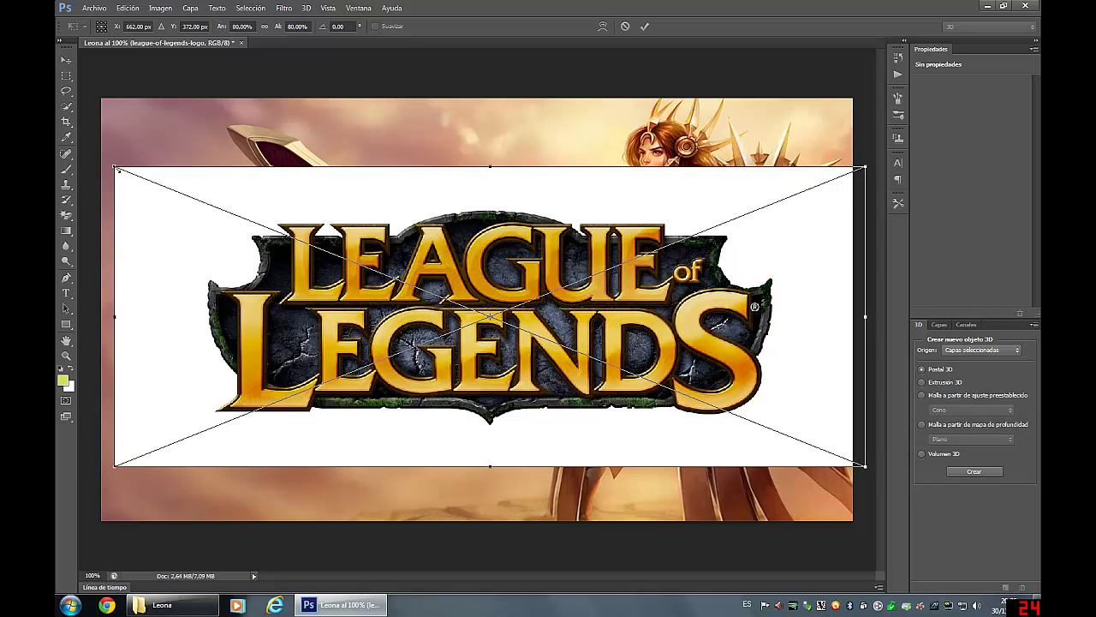
mouse_move(117, 169)
left_mouse_down()
mouse_move(389, 277)
mouse_move(466, 354)
left_mouse_up()
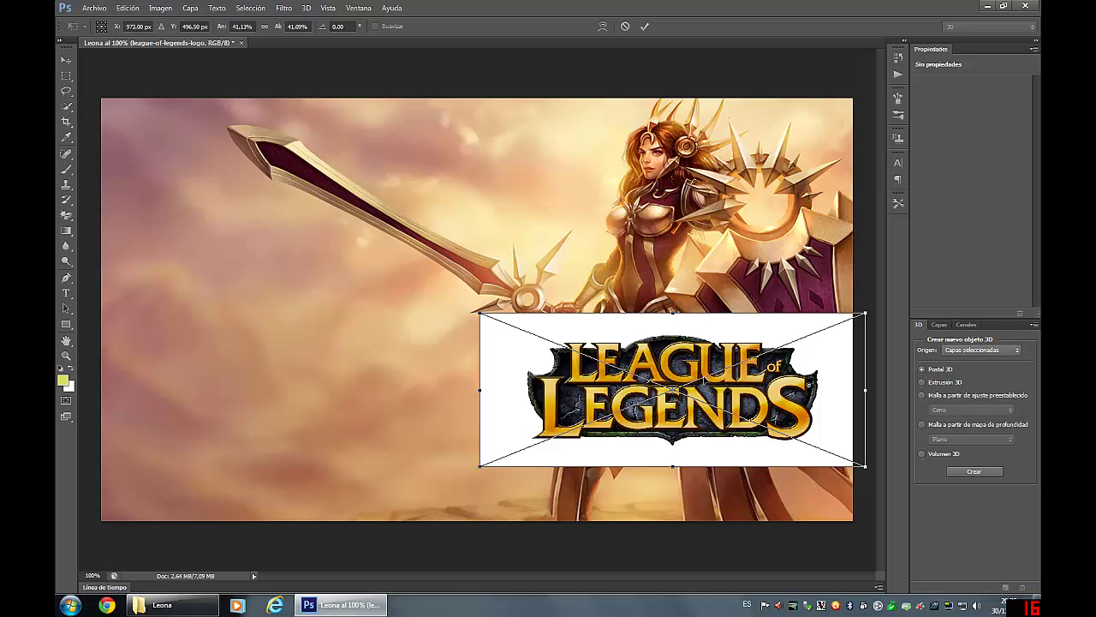
mouse_move(705, 381)
left_mouse_down()
mouse_move(448, 372)
mouse_move(323, 392)
mouse_move(315, 418)
left_mouse_up()
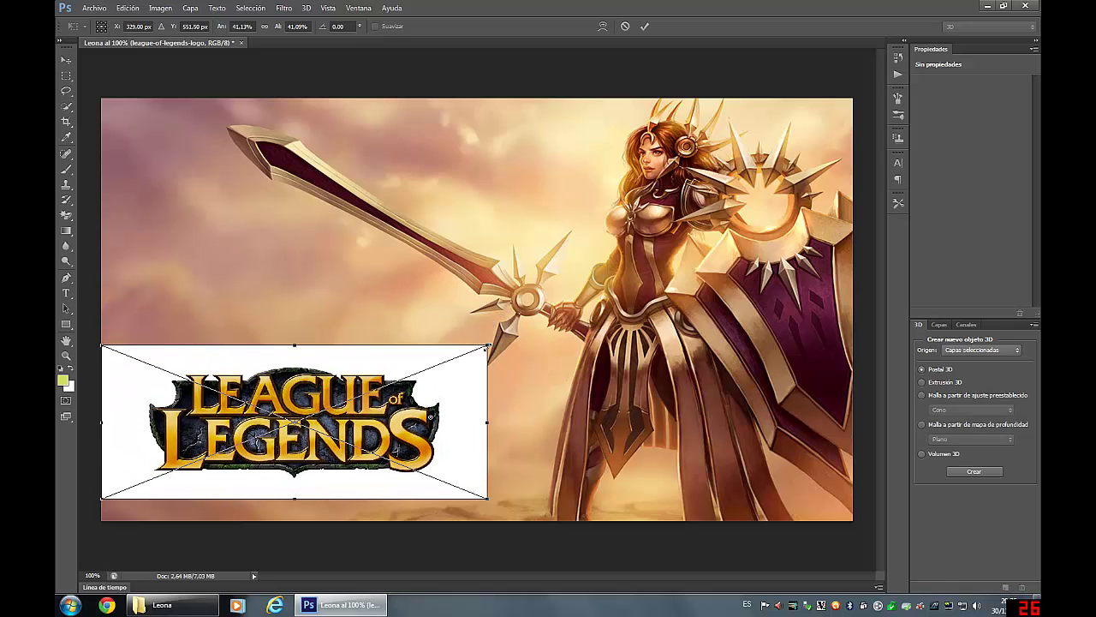
left_click_drag(487, 347, 463, 354)
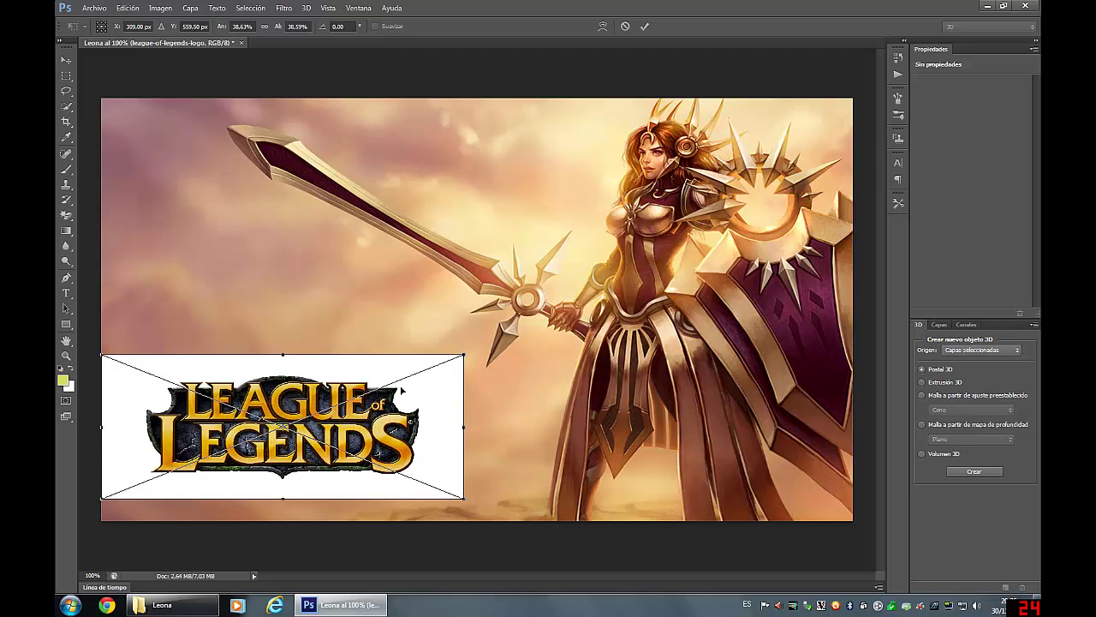
left_click_drag(280, 418, 276, 426)
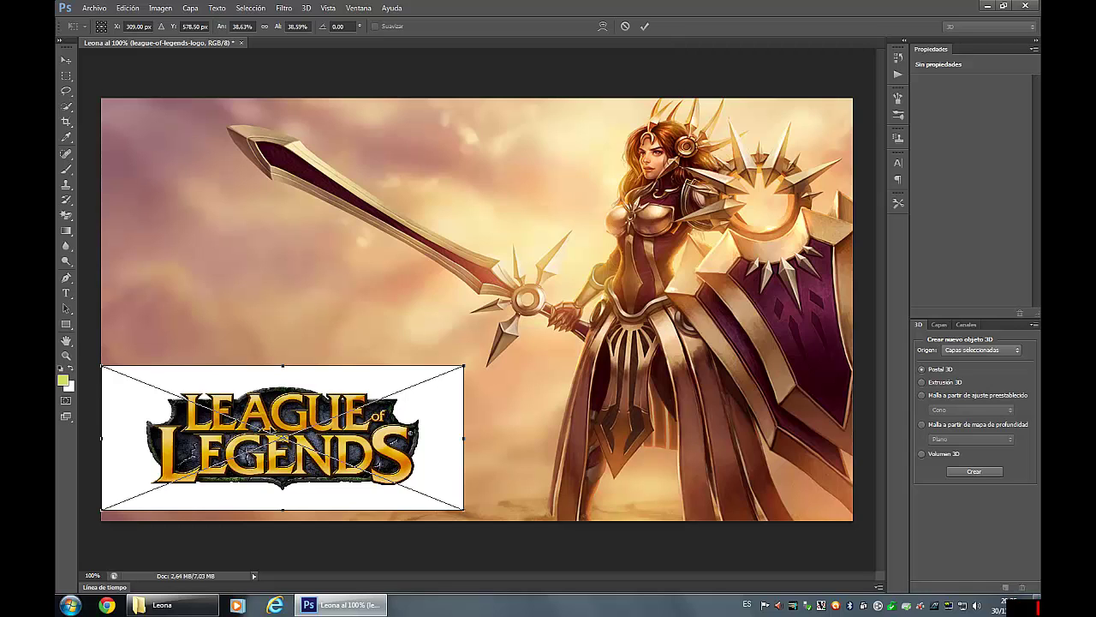
left_click(67, 61)
left_click(485, 230)
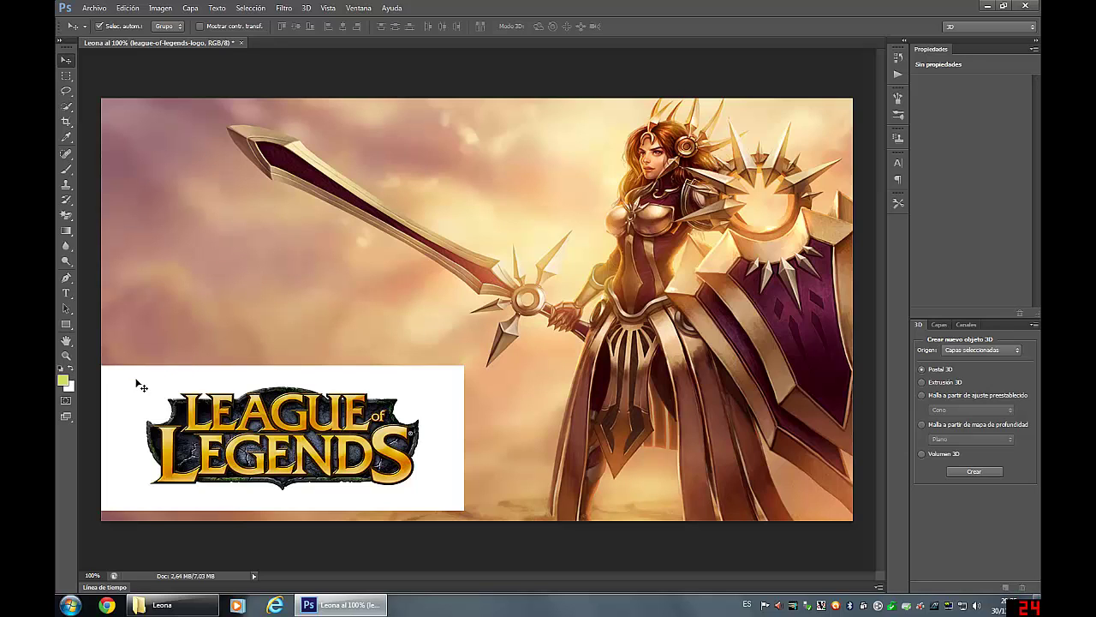
Step: Switch to the Novedades de CS6 workspace and select the Leona_Splash_0 layer
left_click(963, 31)
left_click(977, 52)
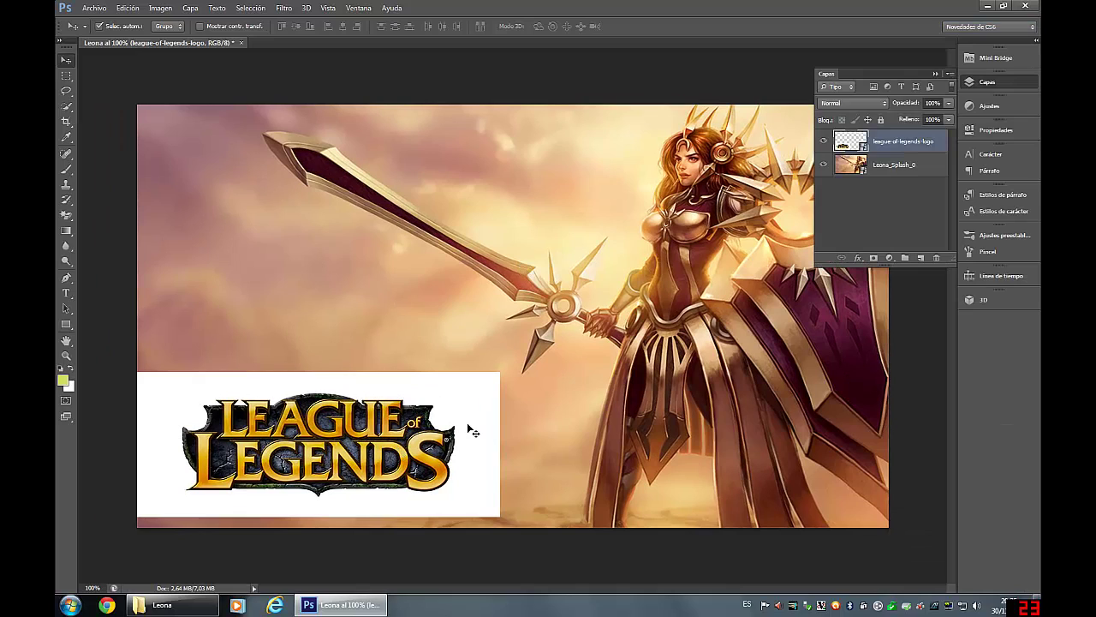
left_click(851, 165)
left_click(851, 142)
left_click(851, 164)
Step: Check the logo and splash layers, hiding and re-showing the Leona splash image
left_click(848, 147)
left_click(848, 165)
left_click(848, 166)
left_click(824, 165)
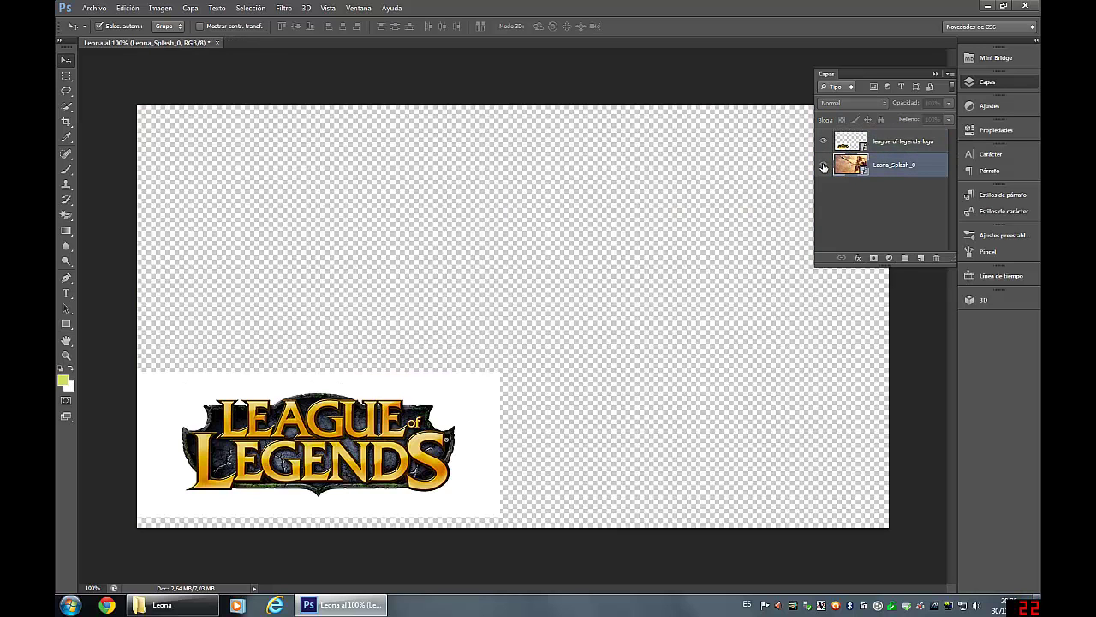
left_click(824, 166)
left_click(824, 142)
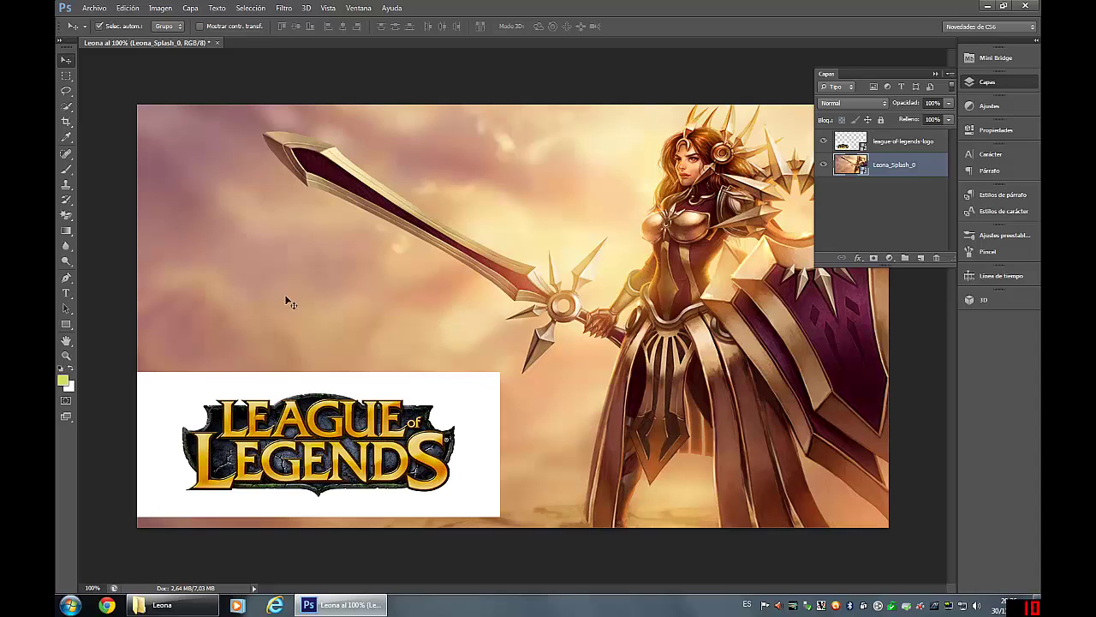
Step: Rasterize the logo layer and erase its white background with the Magic Eraser
left_click(67, 215)
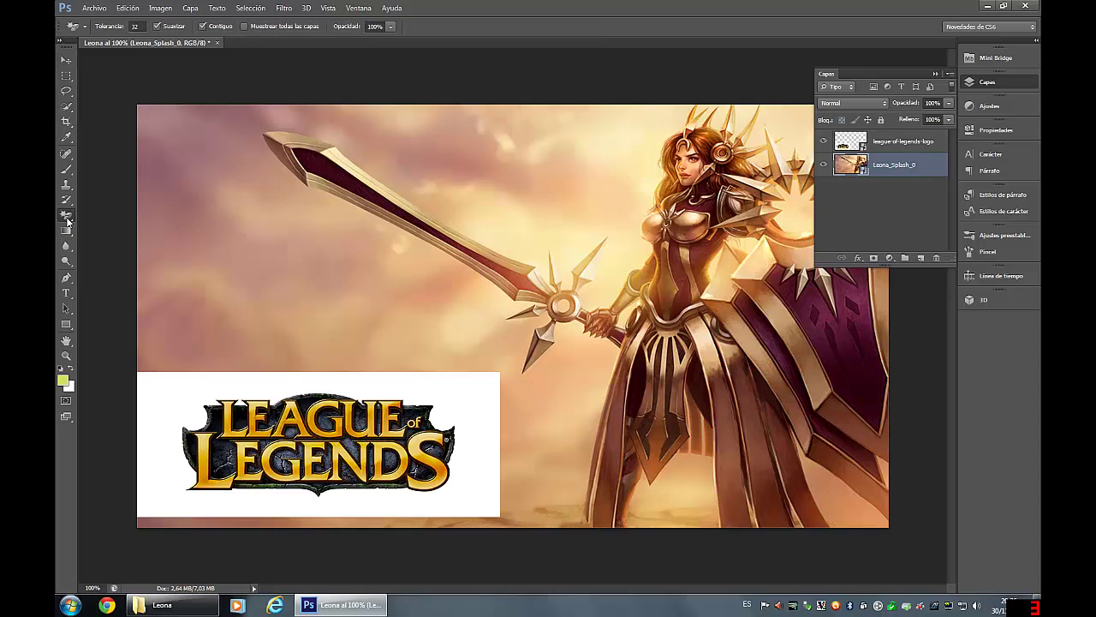
right_click(68, 220)
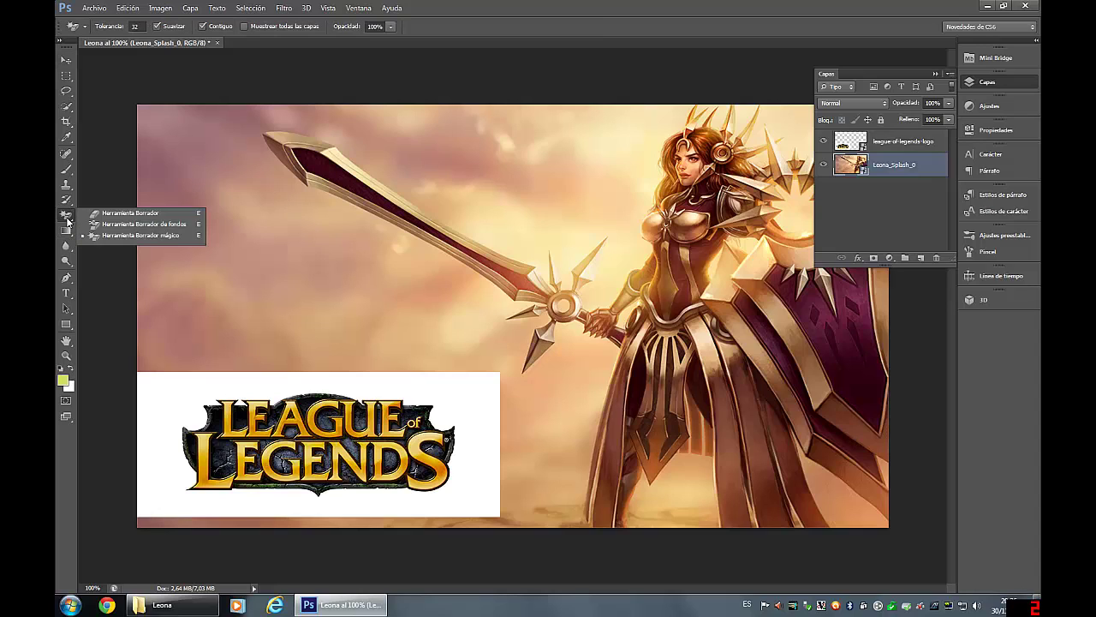
left_click(136, 236)
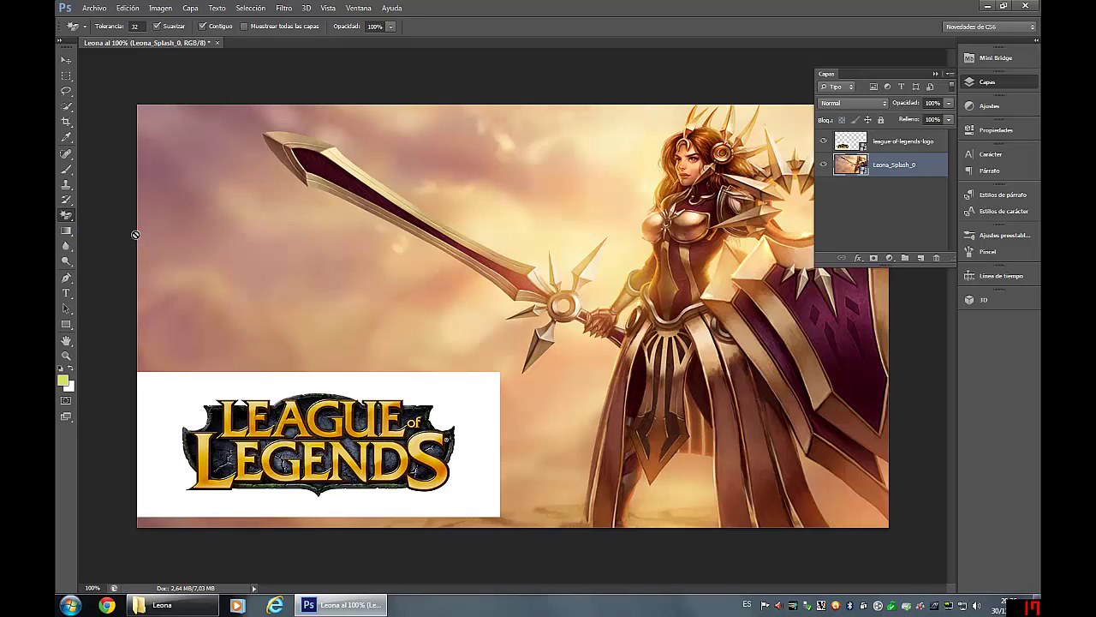
left_click(891, 144)
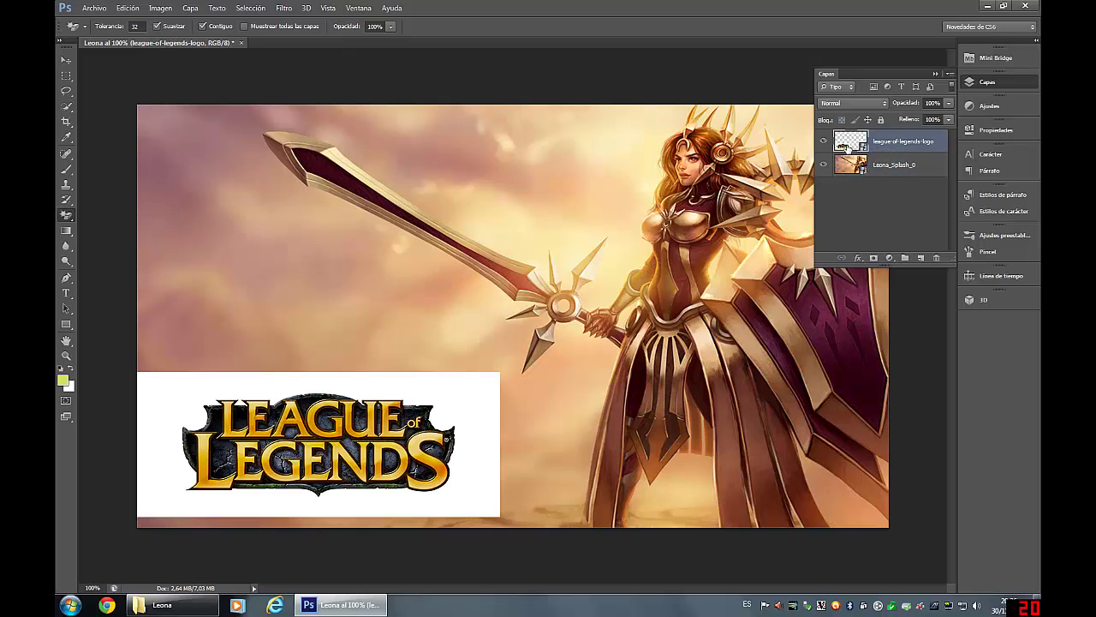
left_click(459, 406)
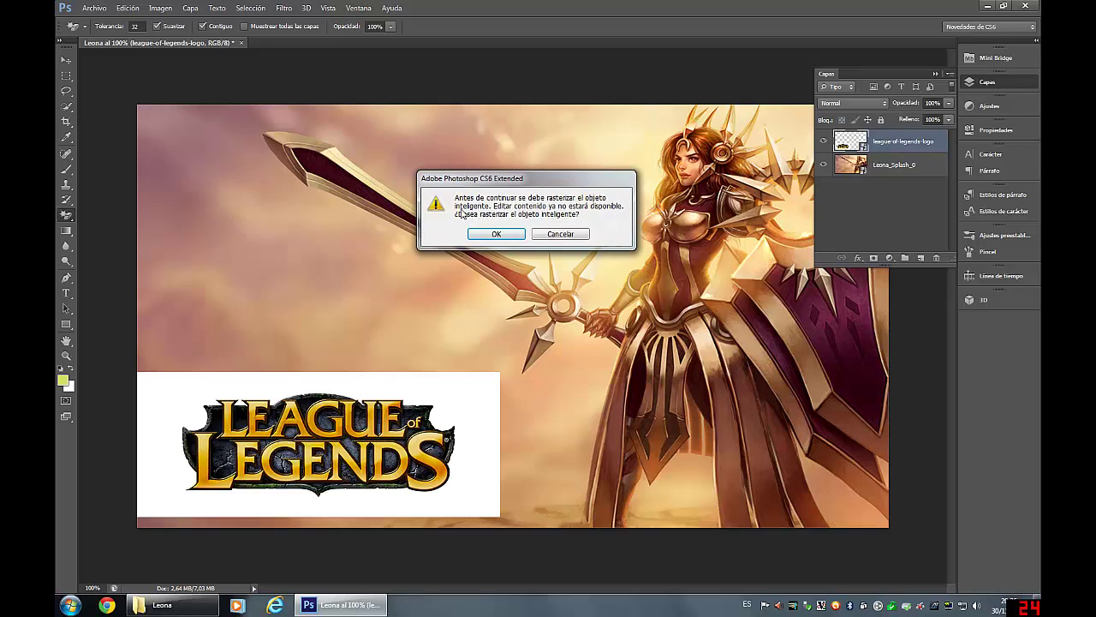
left_click(495, 234)
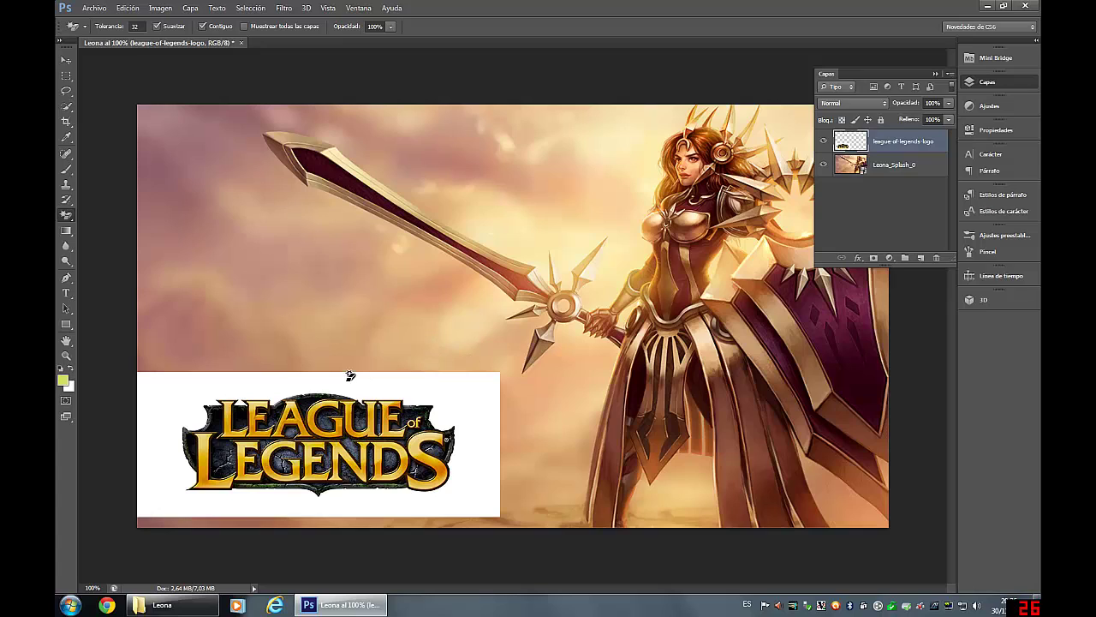
left_click(460, 393)
key("Delete")
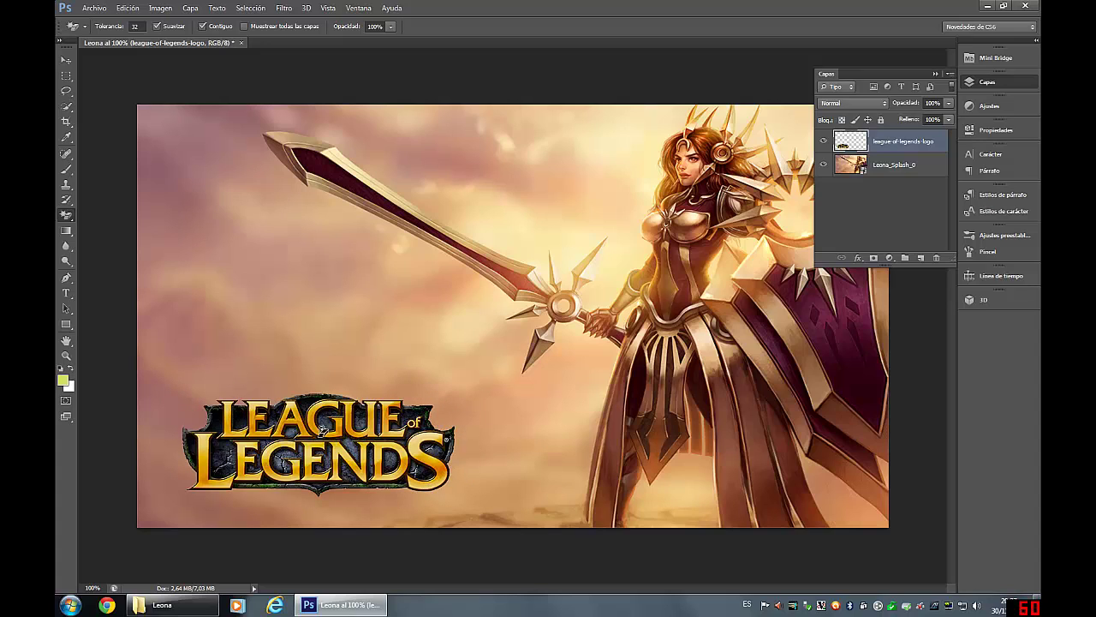
Step: Reposition the League of Legends logo in the lower-left corner
left_click(67, 64)
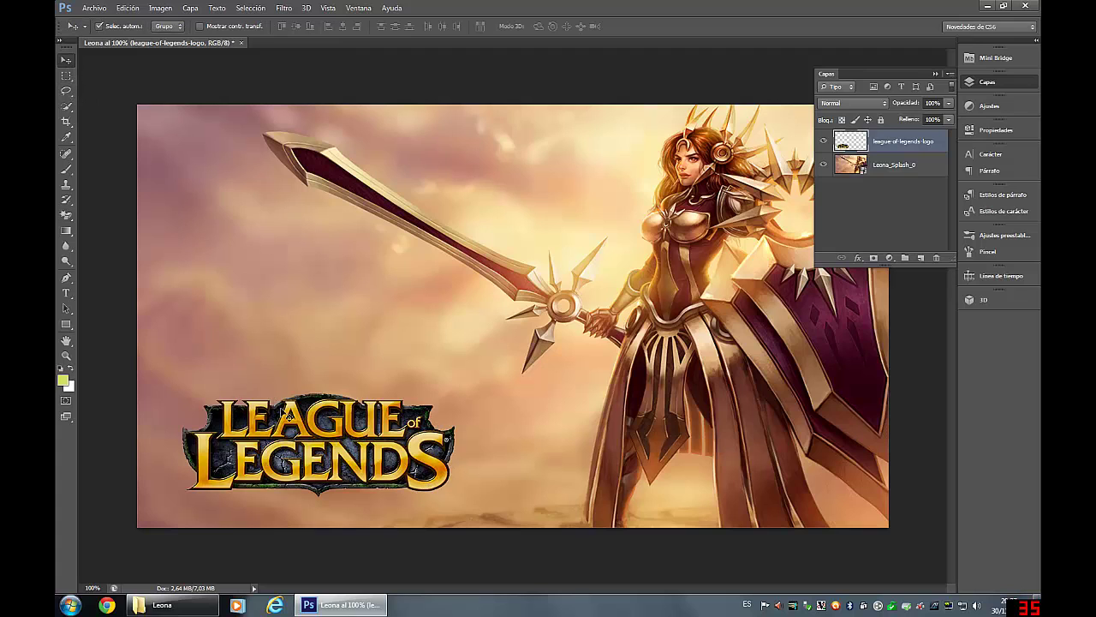
mouse_move(303, 442)
left_mouse_down()
mouse_move(327, 385)
mouse_move(312, 418)
left_mouse_up()
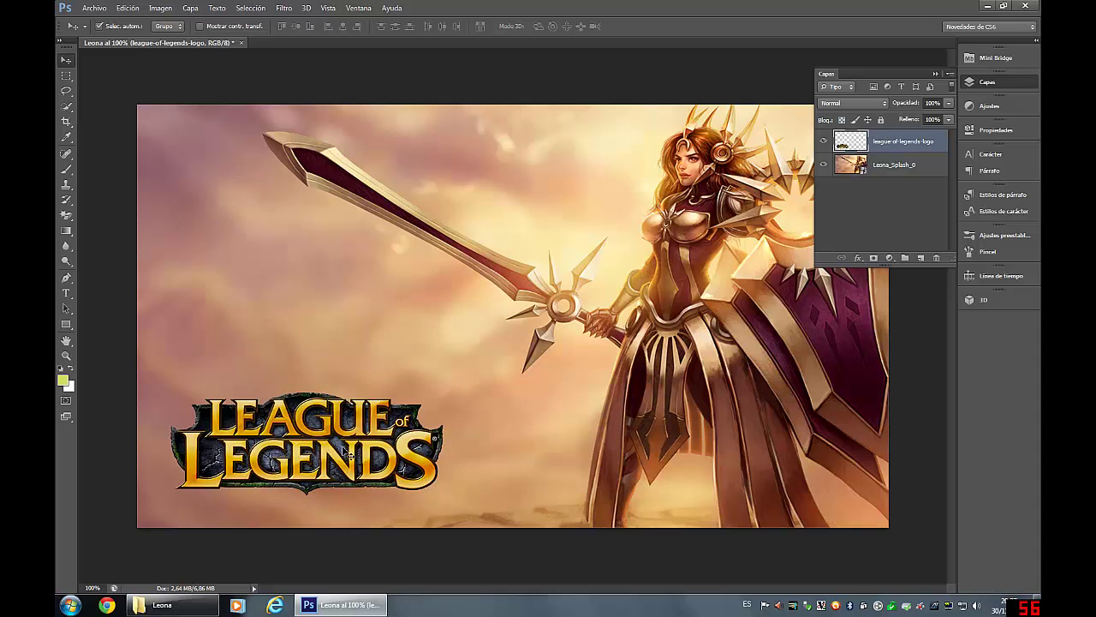
left_click_drag(350, 454, 344, 456)
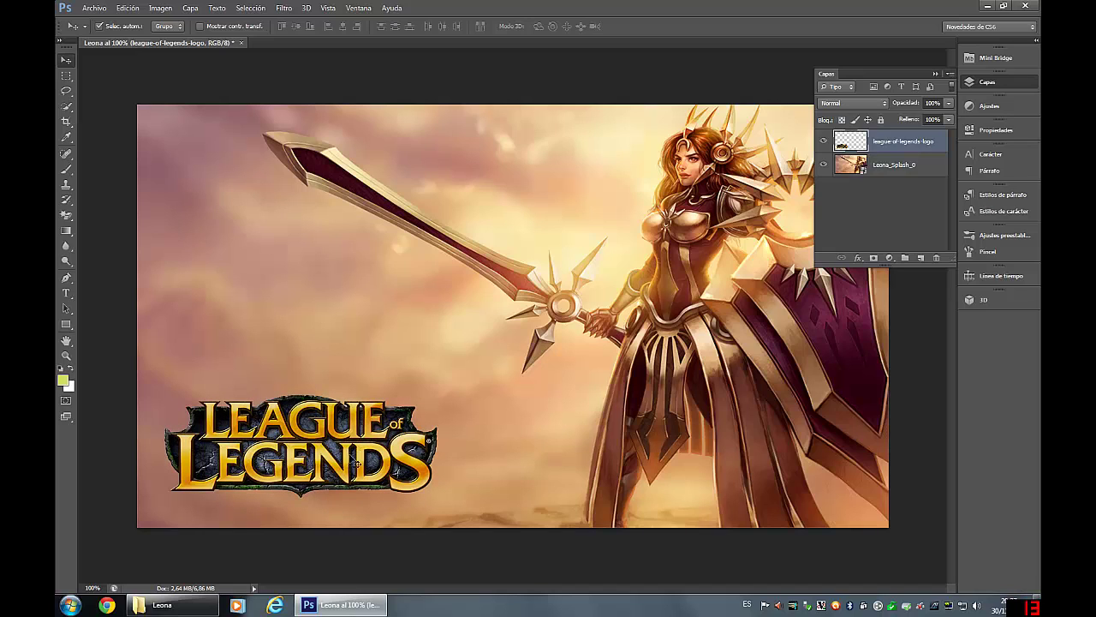
Step: Place TEAM_Victory_Logo.png in the banner, shrunk and positioned beside the League logo
left_click(181, 606)
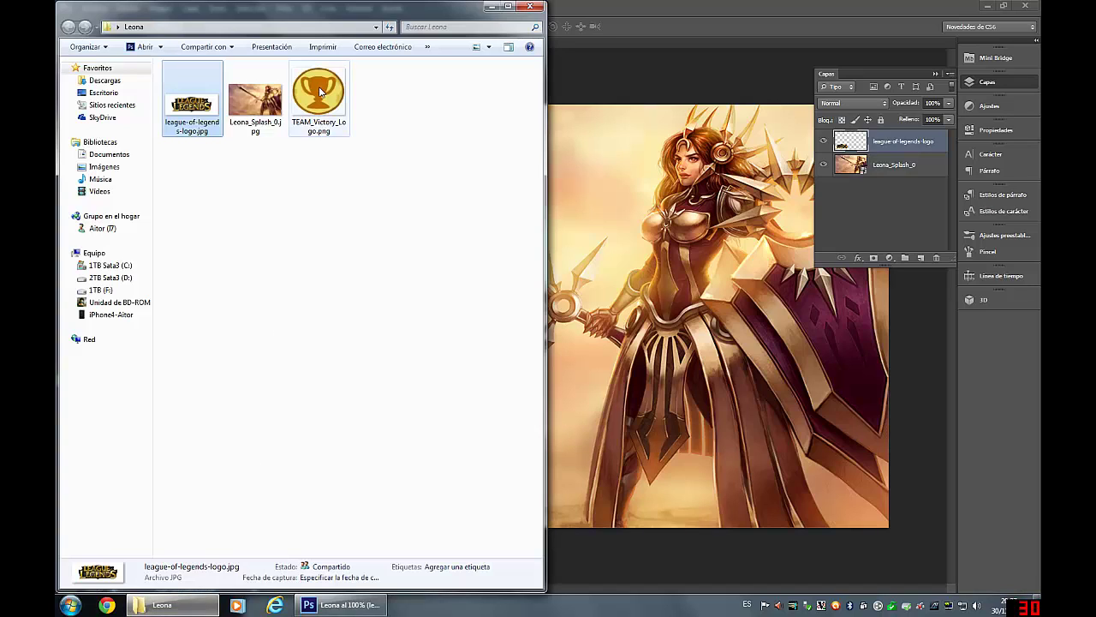
left_click_drag(319, 96, 633, 340)
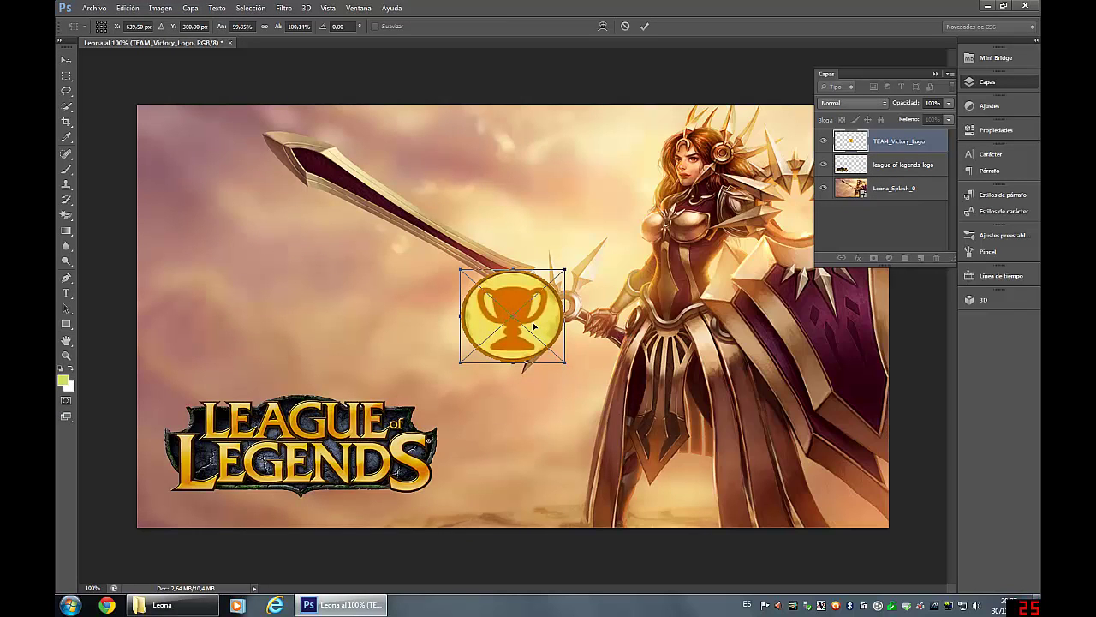
mouse_move(461, 271)
left_mouse_down()
mouse_move(491, 297)
mouse_move(524, 445)
left_mouse_up()
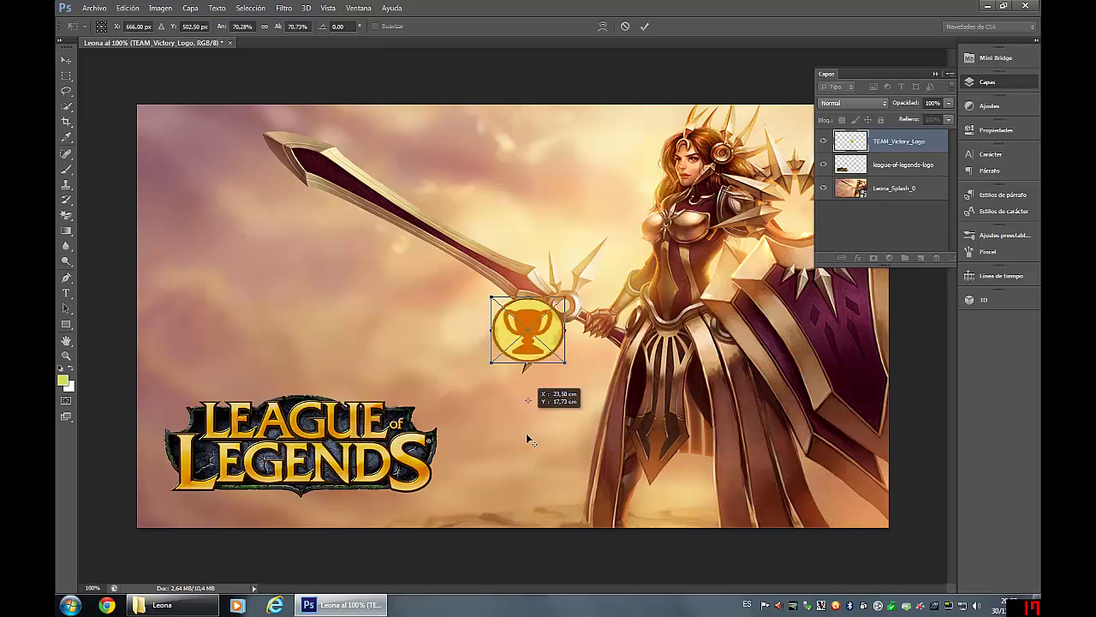
left_click_drag(522, 355, 503, 457)
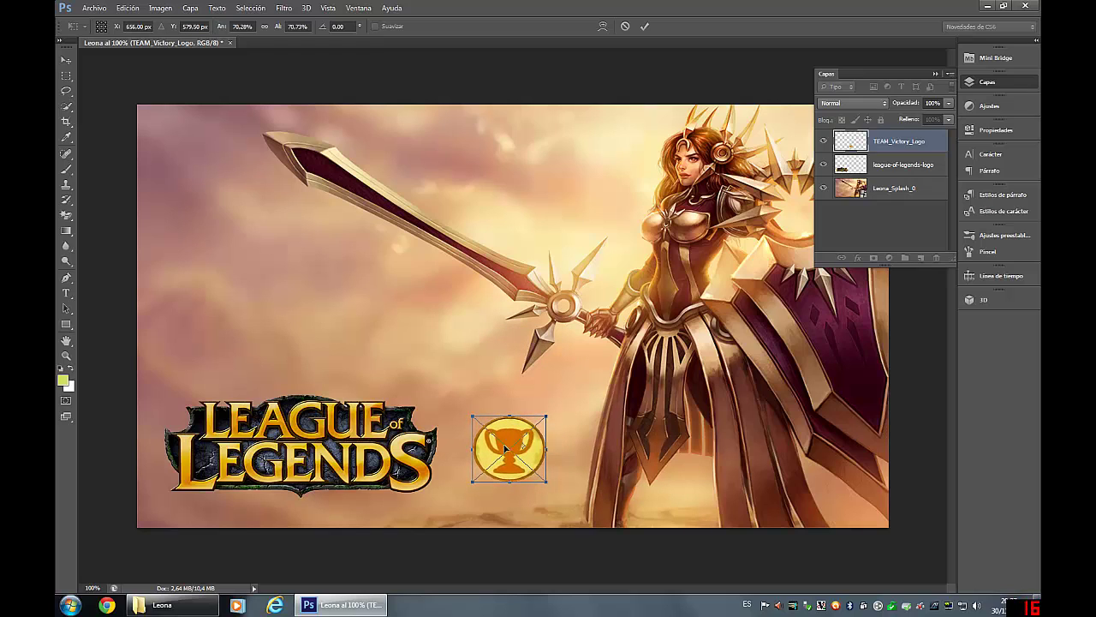
mouse_move(471, 414)
left_mouse_down()
mouse_move(434, 374)
mouse_move(455, 394)
left_mouse_up()
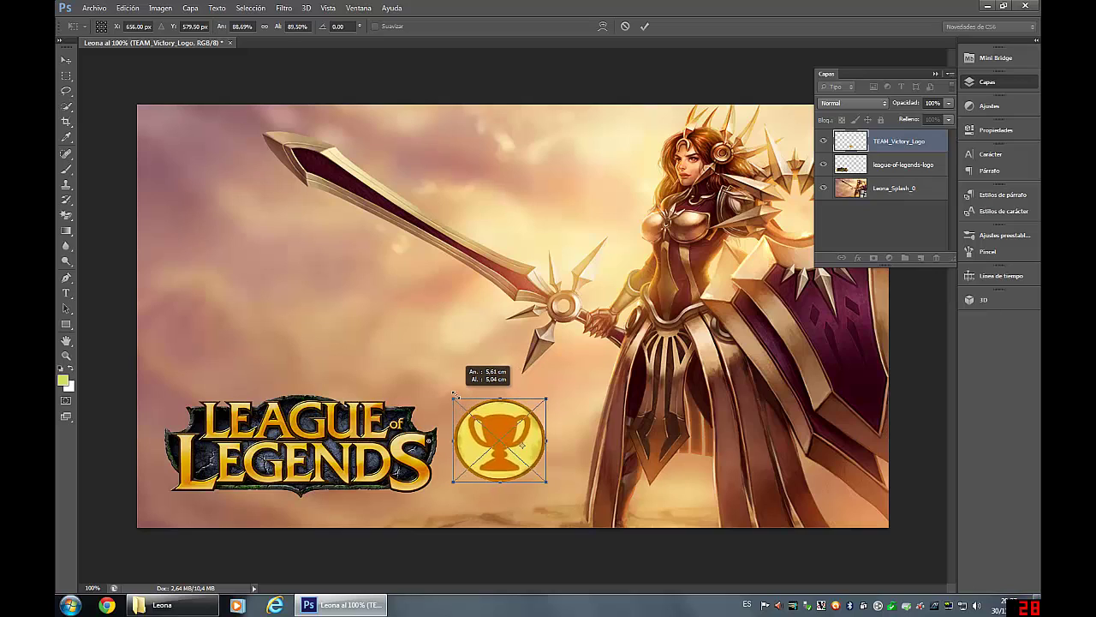
left_click_drag(496, 442, 507, 444)
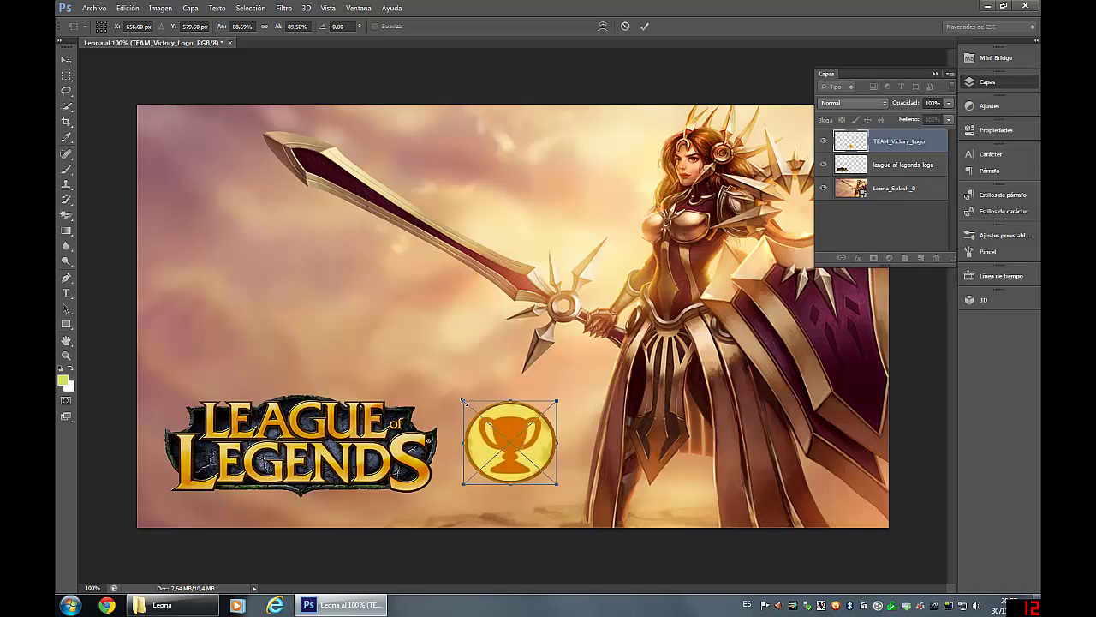
Step: Undo an accidental stretch, then enlarge the trophy to about 90% and nudge it into place
mouse_move(462, 400)
left_mouse_down()
mouse_move(453, 455)
mouse_move(549, 300)
left_mouse_up()
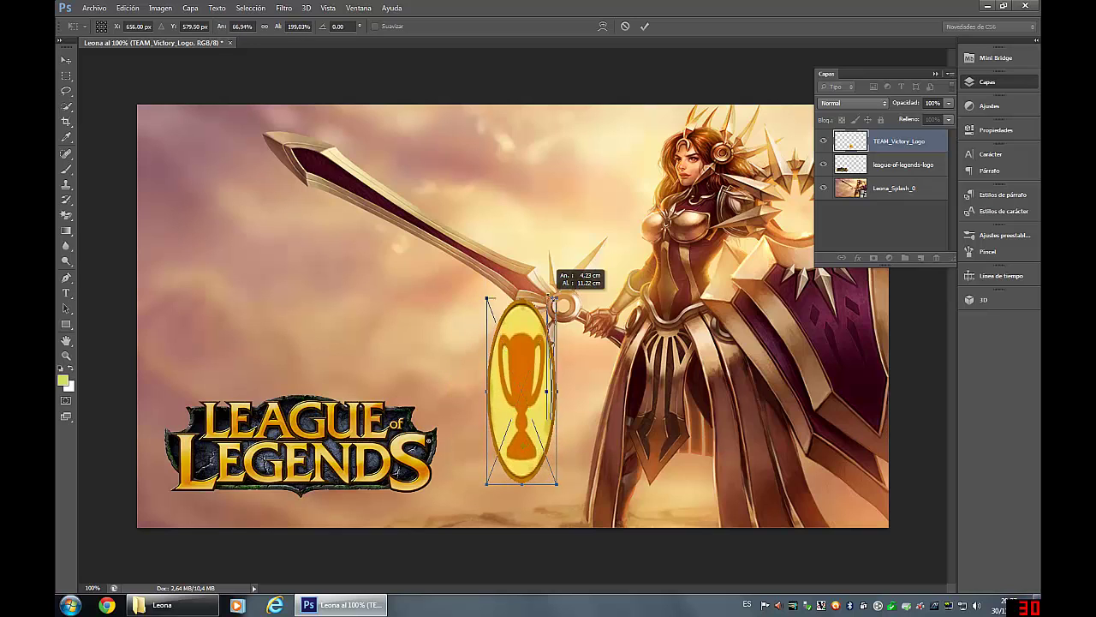
left_click_drag(553, 302, 492, 297)
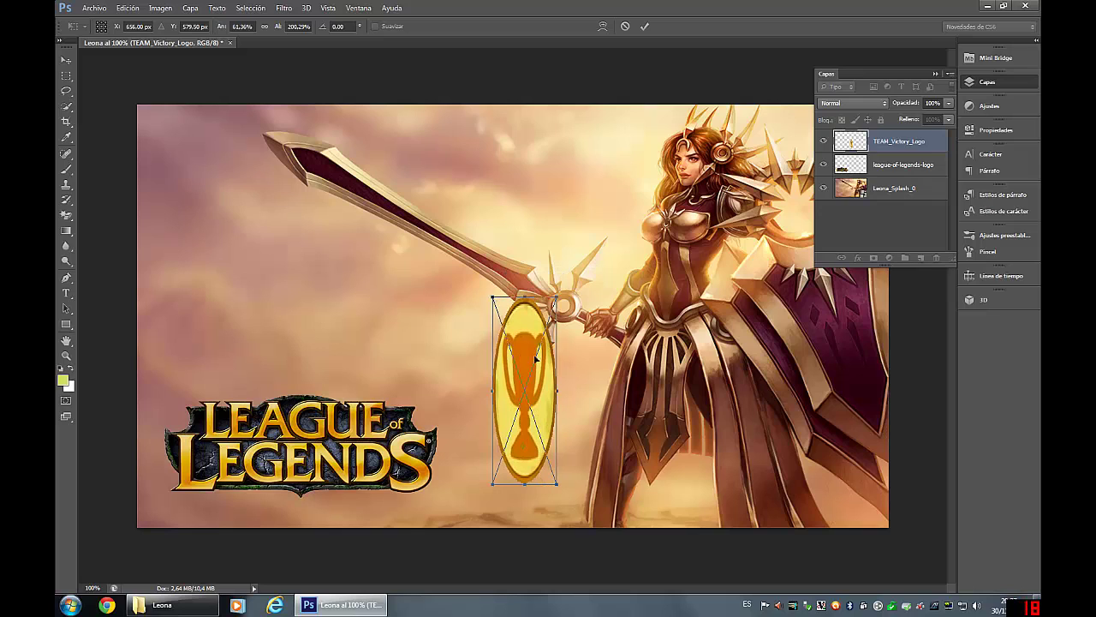
left_click(133, 10)
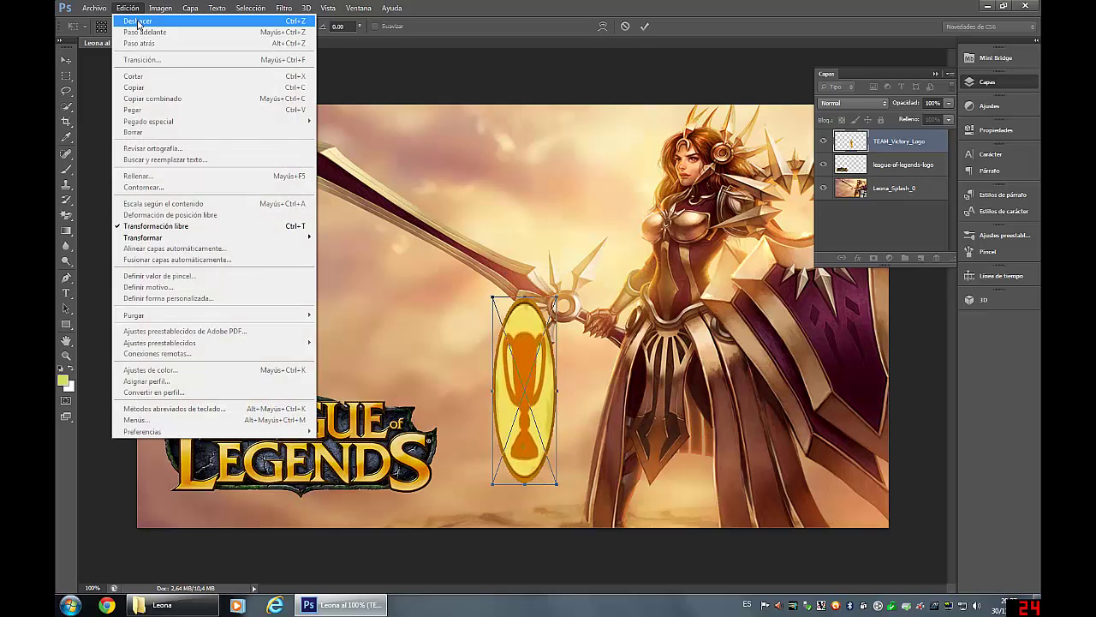
left_click(137, 20)
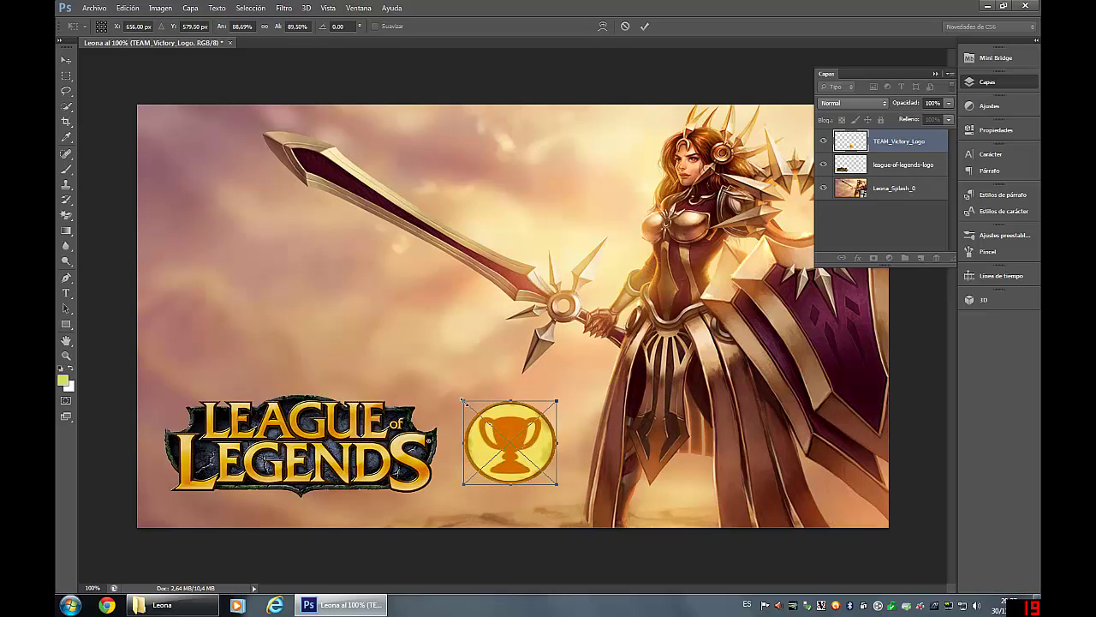
mouse_move(463, 400)
left_mouse_down()
mouse_move(440, 370)
mouse_move(483, 388)
left_mouse_up()
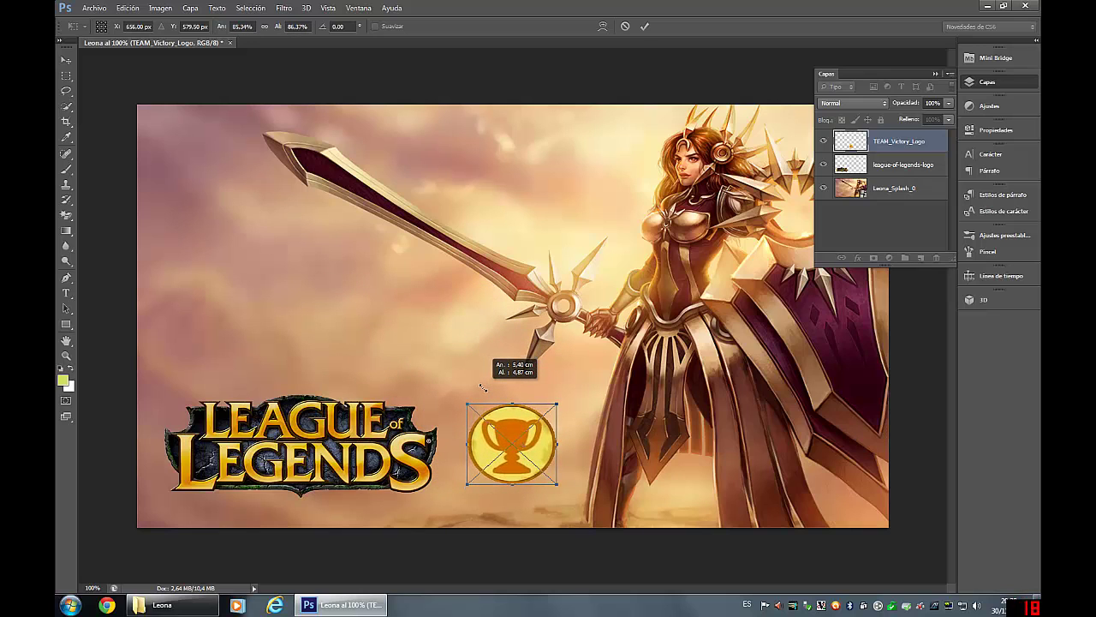
mouse_move(483, 388)
left_mouse_down()
mouse_move(443, 374)
mouse_move(463, 399)
left_mouse_up()
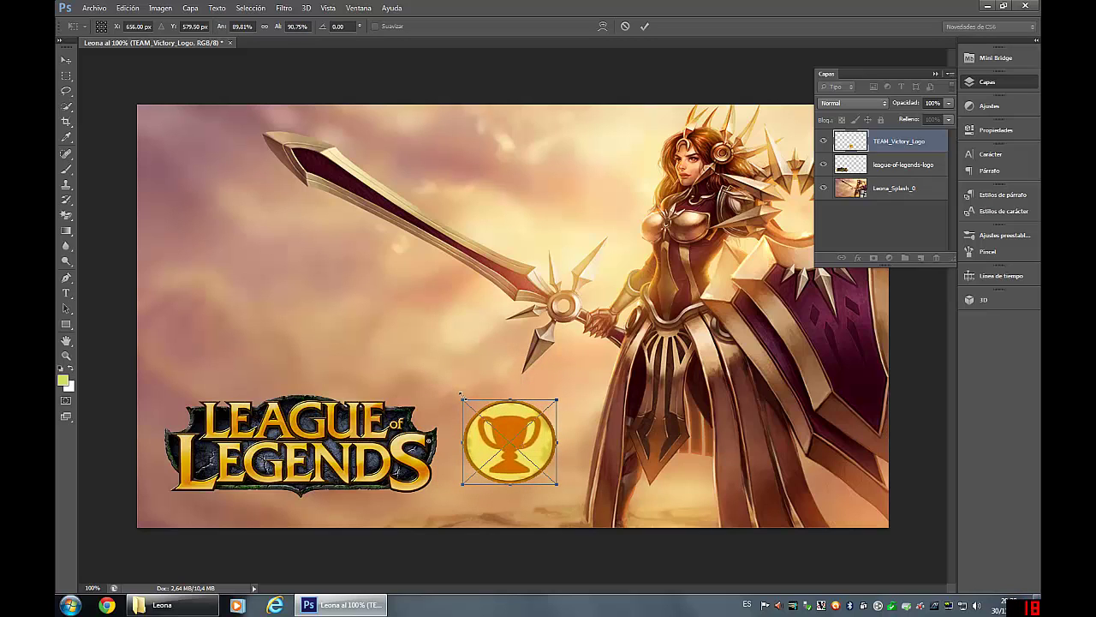
left_click_drag(508, 445, 513, 448)
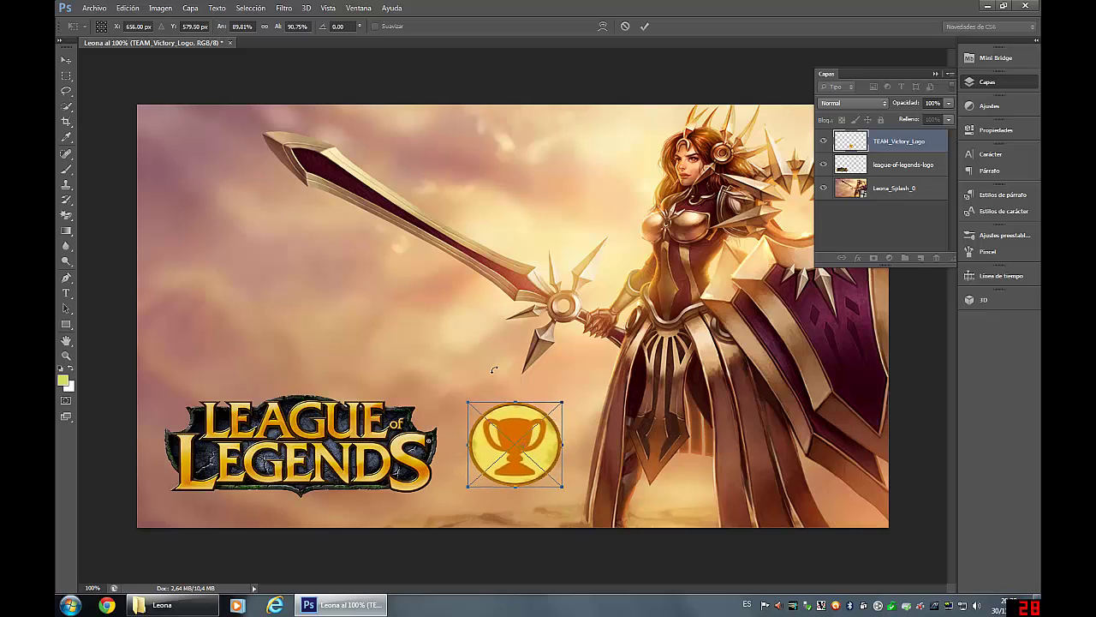
left_click(66, 60)
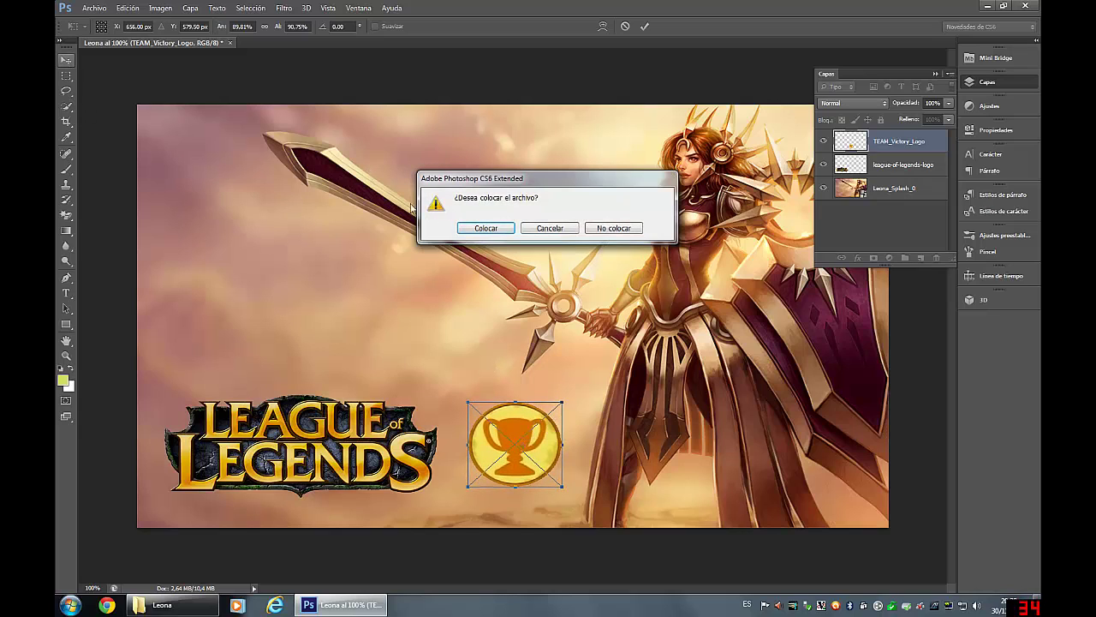
Step: Commit the trophy placement and toggle each layer's visibility off and back on
left_click(486, 228)
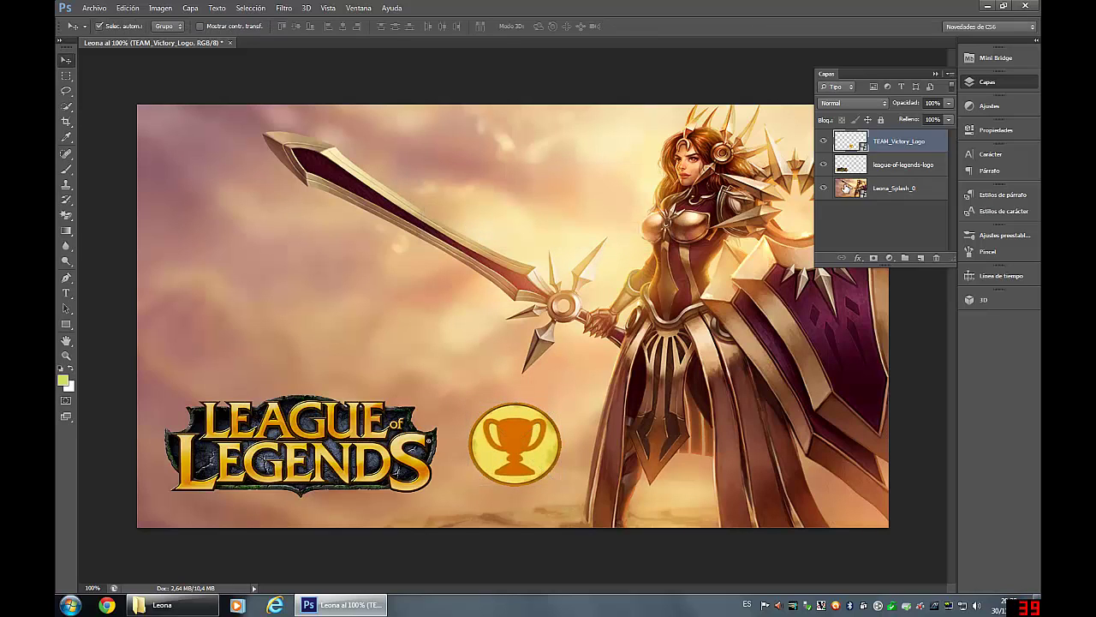
left_click(824, 164)
left_click(824, 142)
left_click(824, 188)
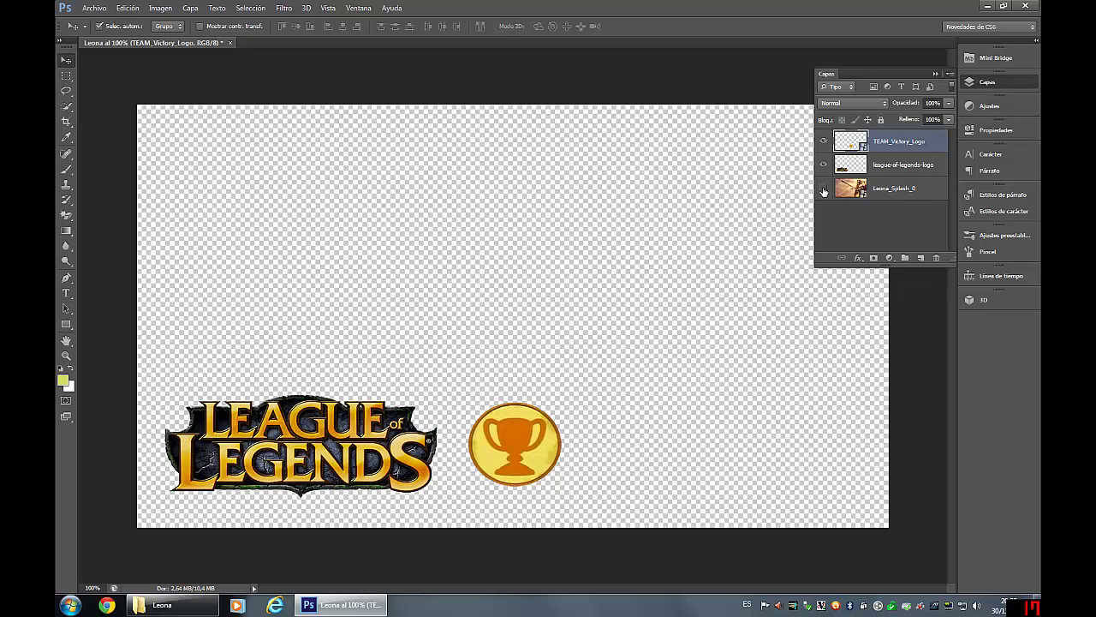
left_click(824, 189)
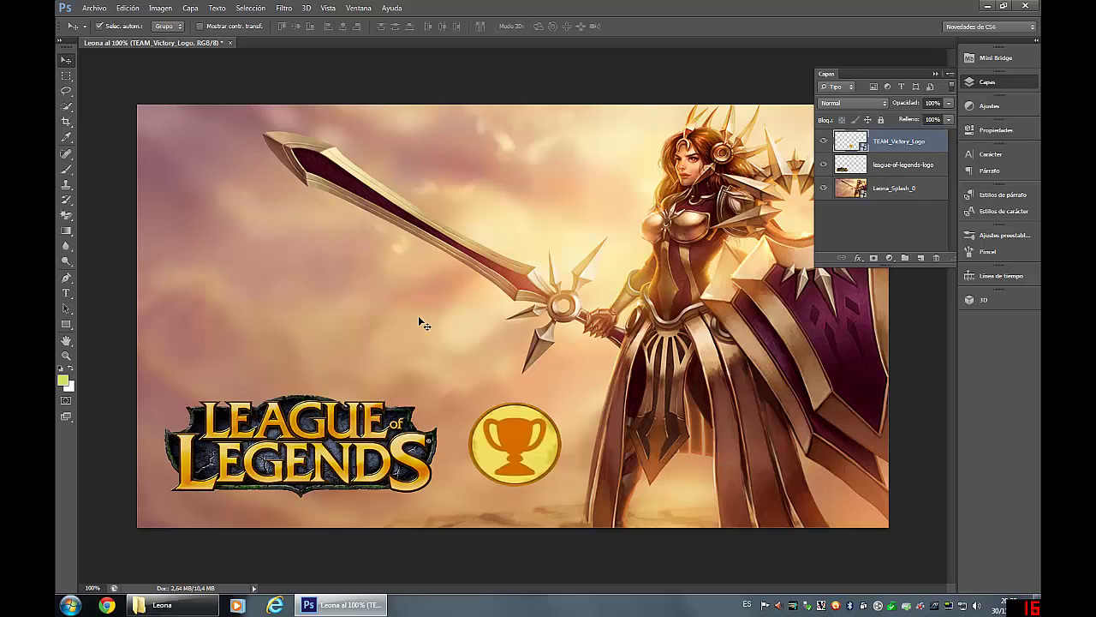
Step: Add the text LEONA in a text box at the banner's upper left
left_click(67, 294)
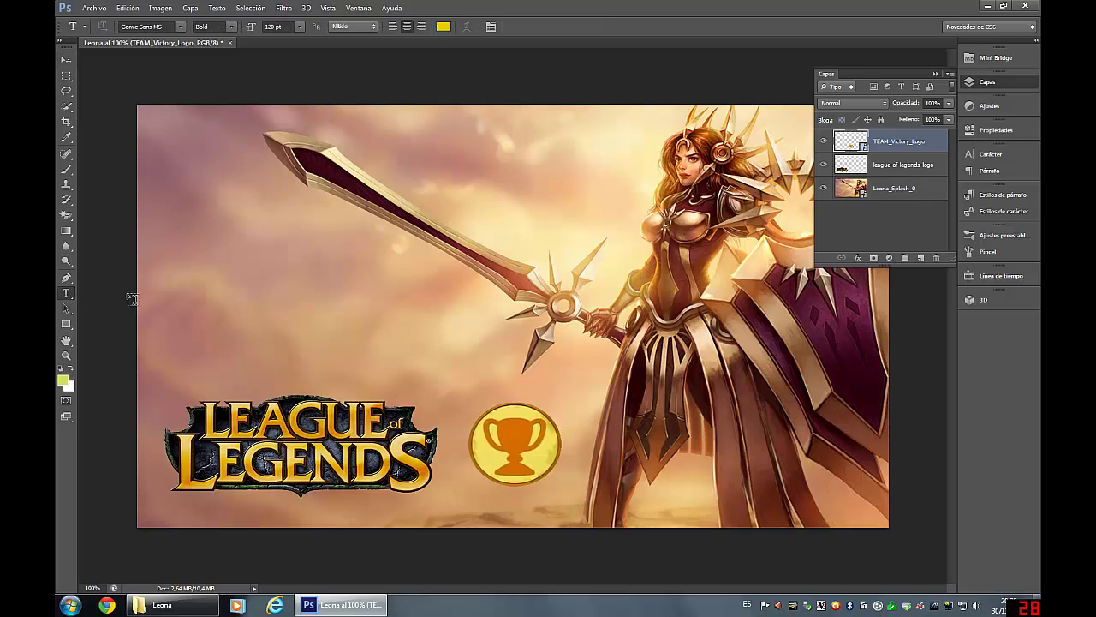
mouse_move(192, 216)
left_mouse_down()
mouse_move(389, 315)
mouse_move(474, 316)
mouse_move(469, 331)
left_mouse_up()
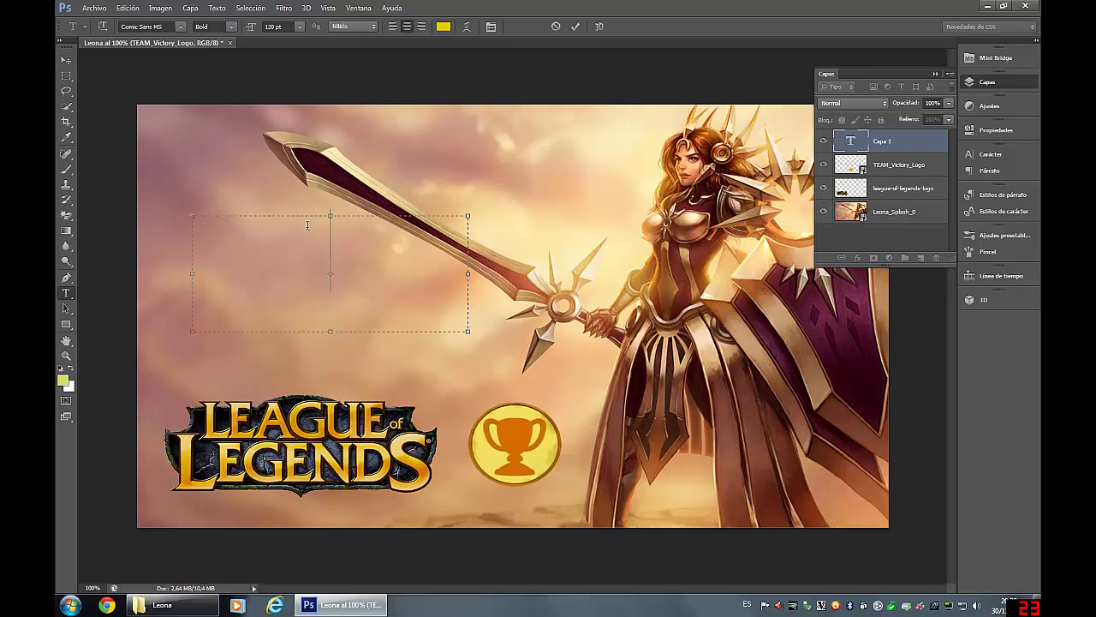
type("leona")
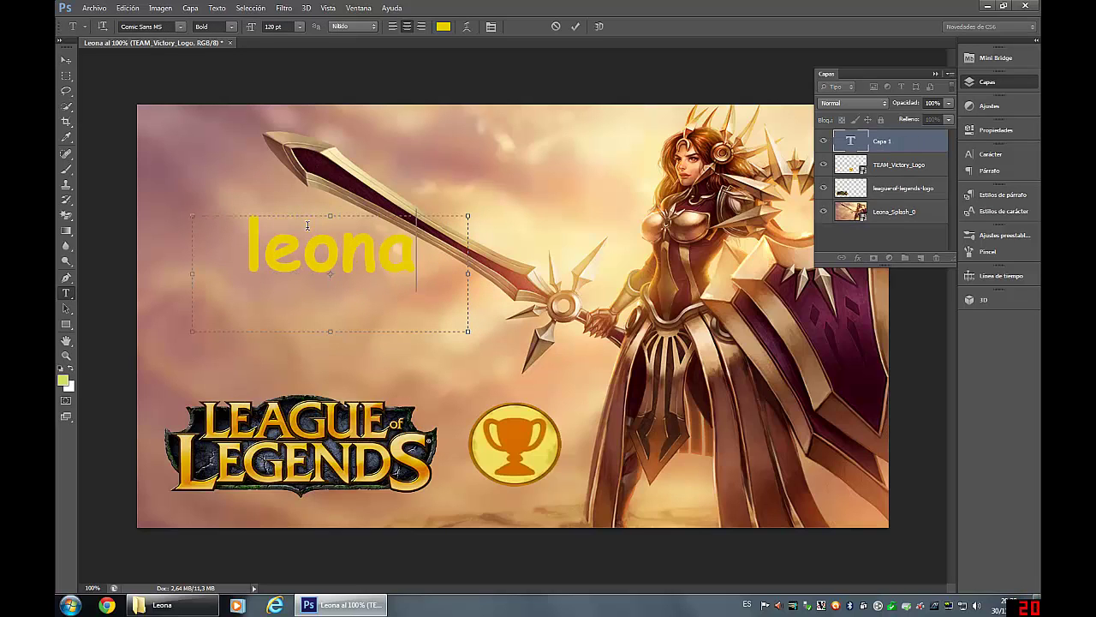
key("BackSpace")
key("BackSpace")
key("BackSpace")
key("BackSpace")
key("BackSpace")
type("LEO")
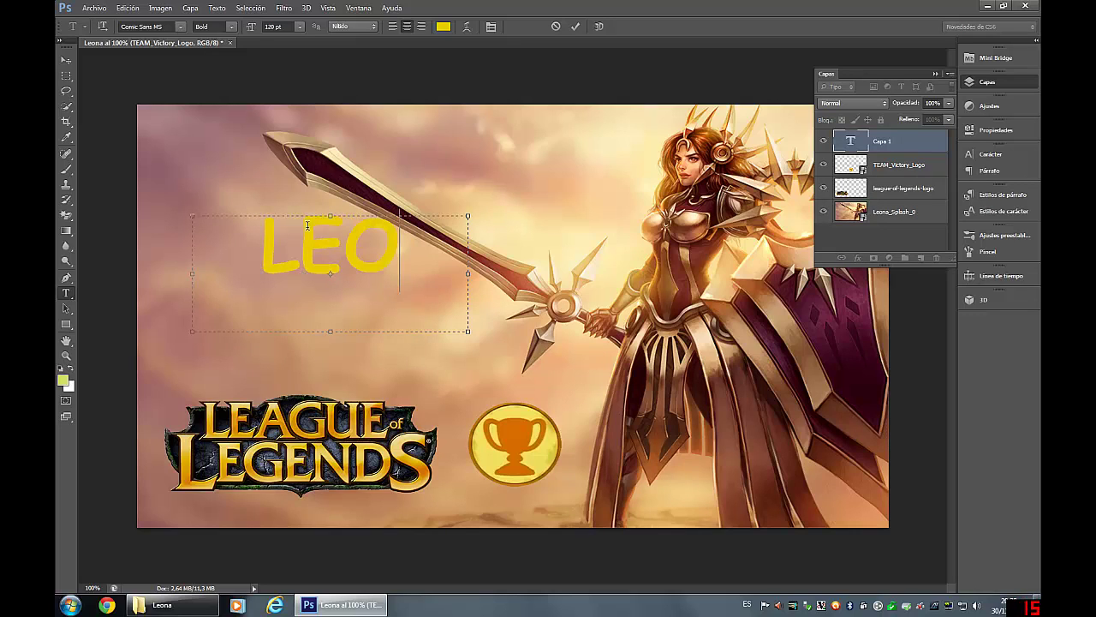
type("NA")
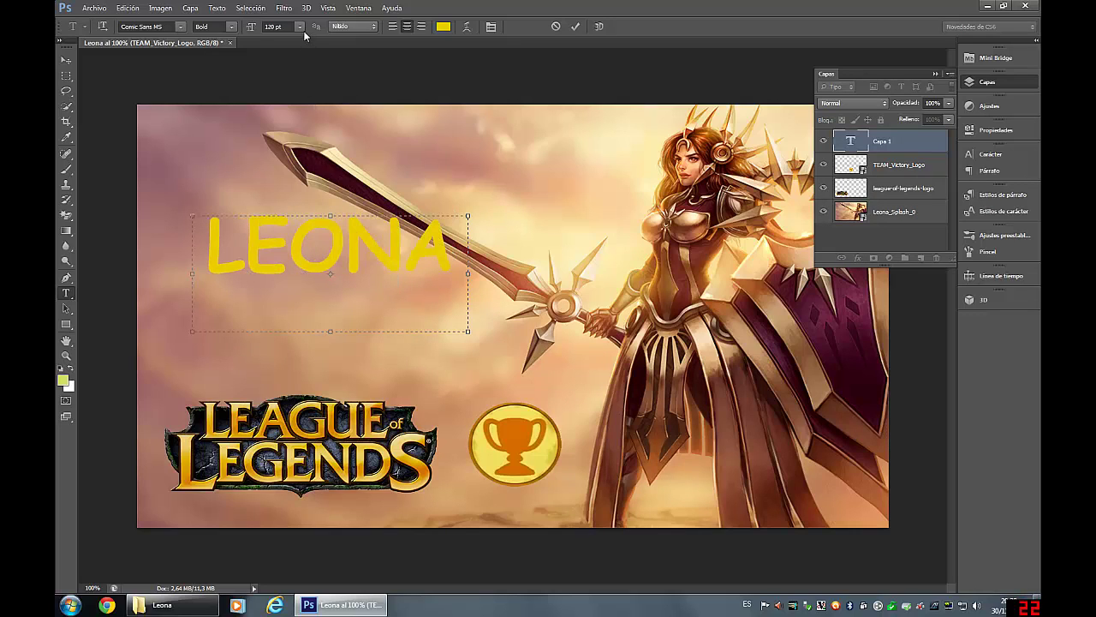
Step: Commit the LEONA text and move it slightly down and left
left_click(300, 26)
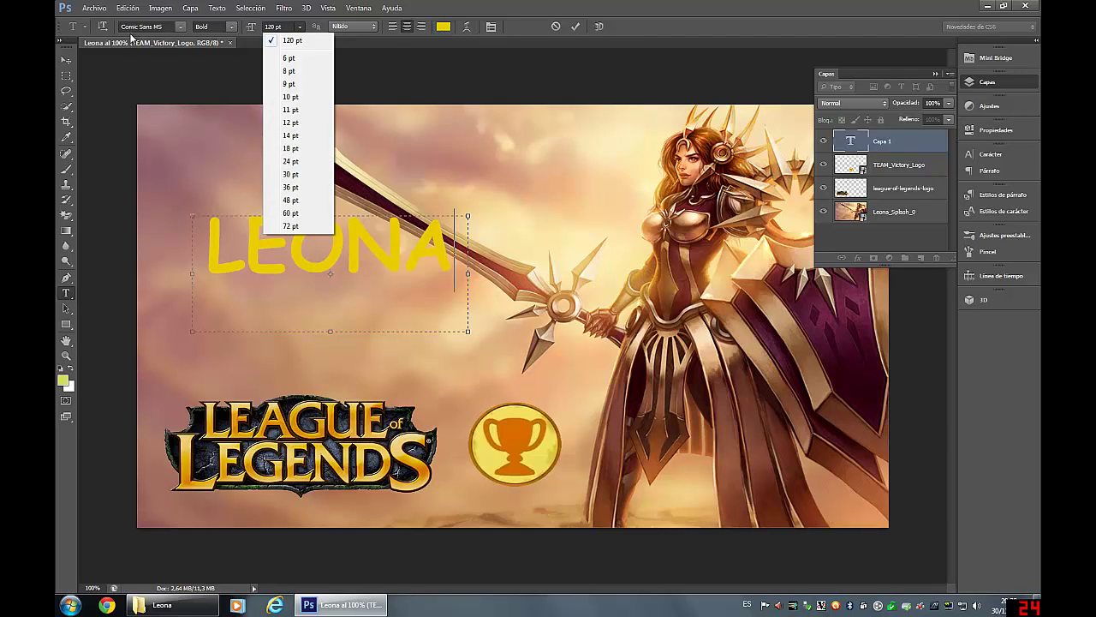
left_click(407, 306)
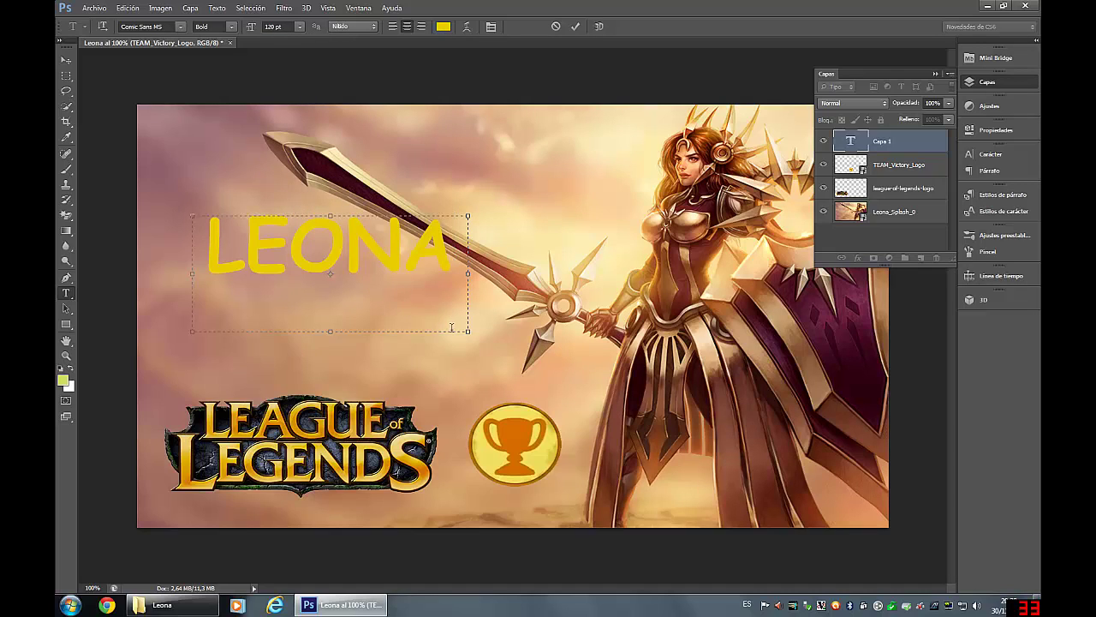
left_click(64, 60)
left_click_drag(293, 254, 279, 275)
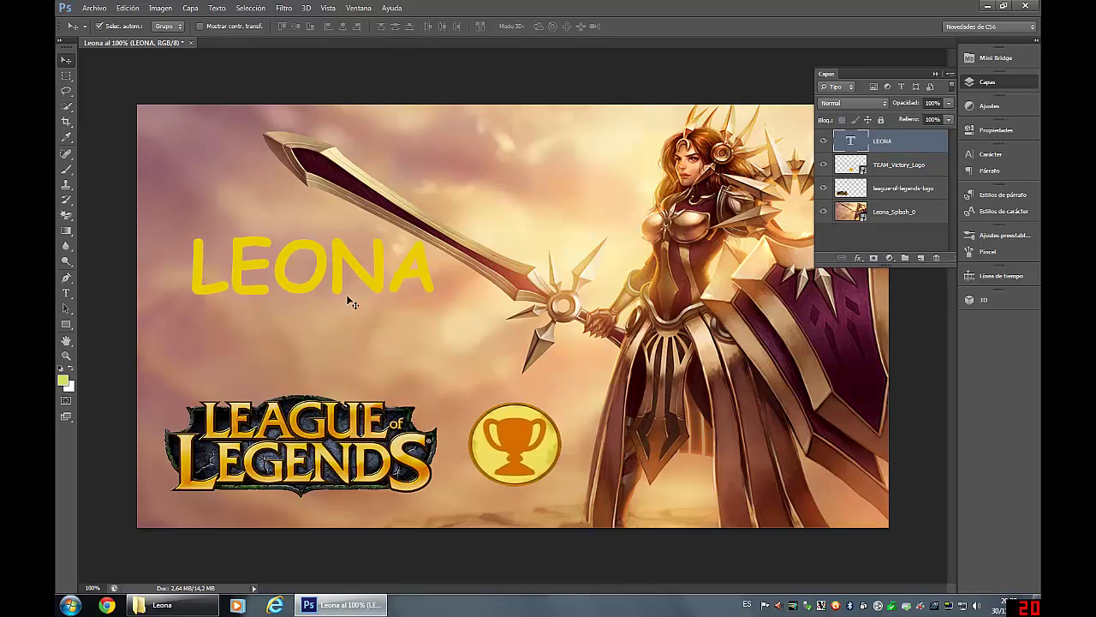
Step: Create a new 3D extrusion from the LEONA text layer via its layer context menu
left_click(936, 75)
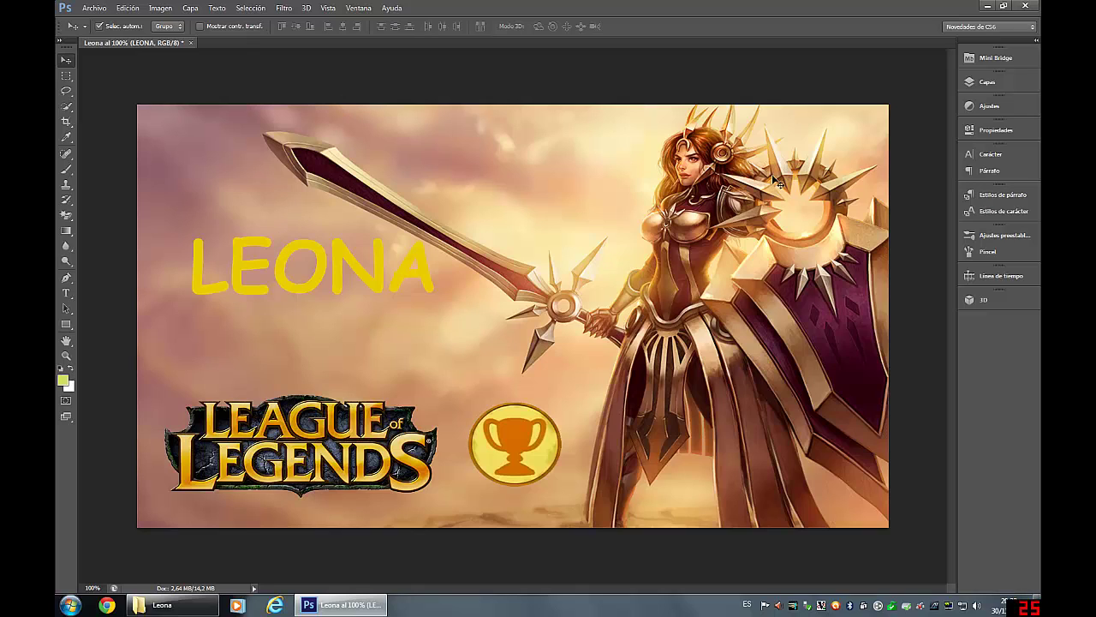
left_click(985, 83)
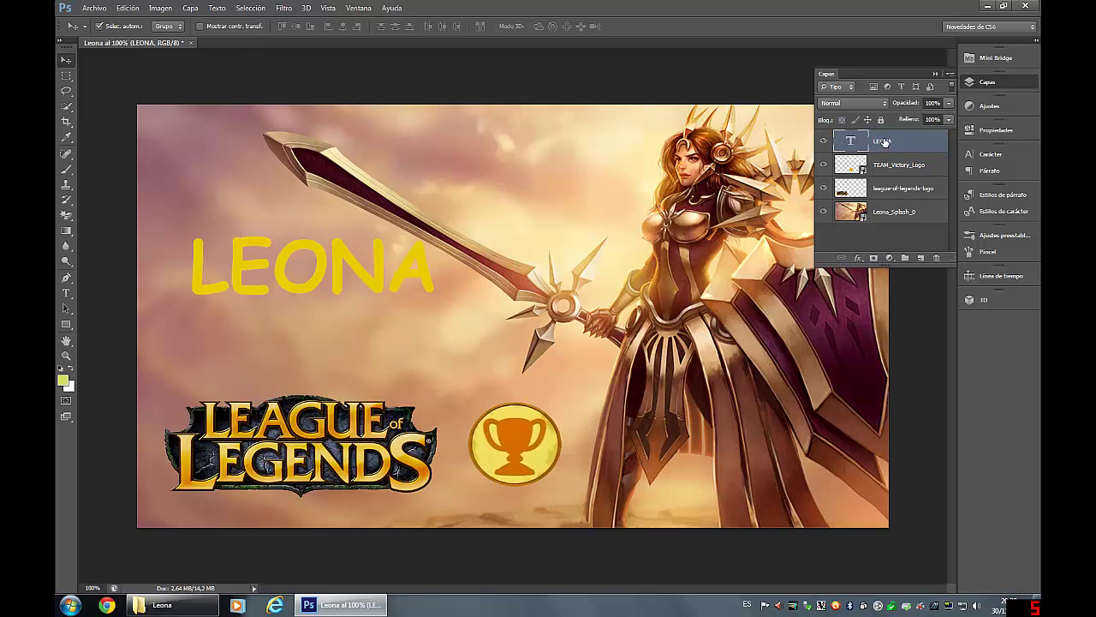
right_click(892, 142)
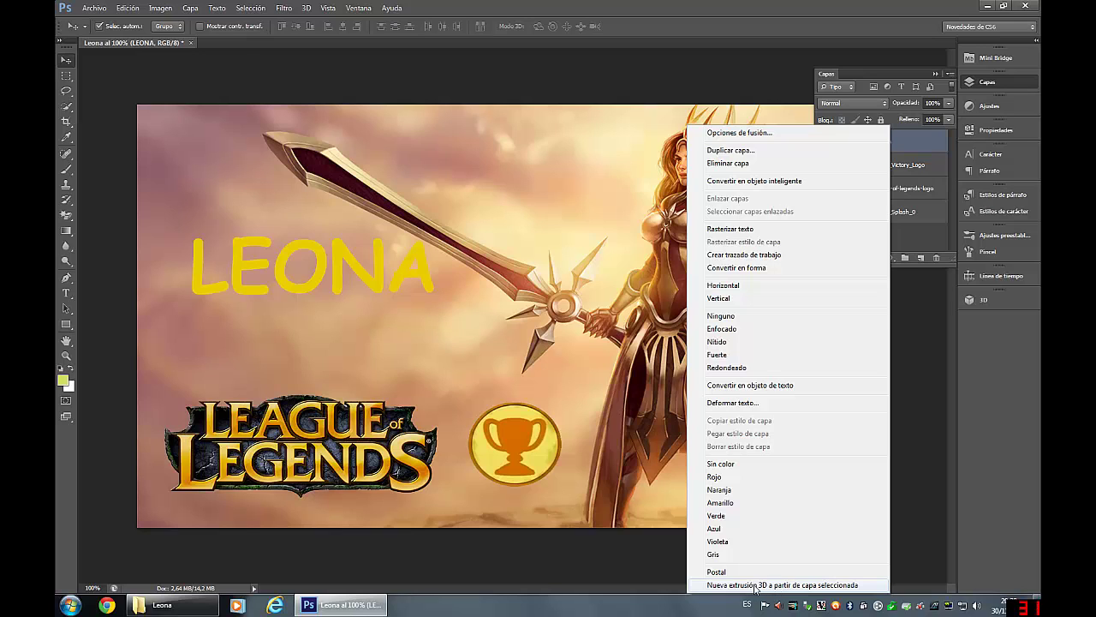
left_click(755, 586)
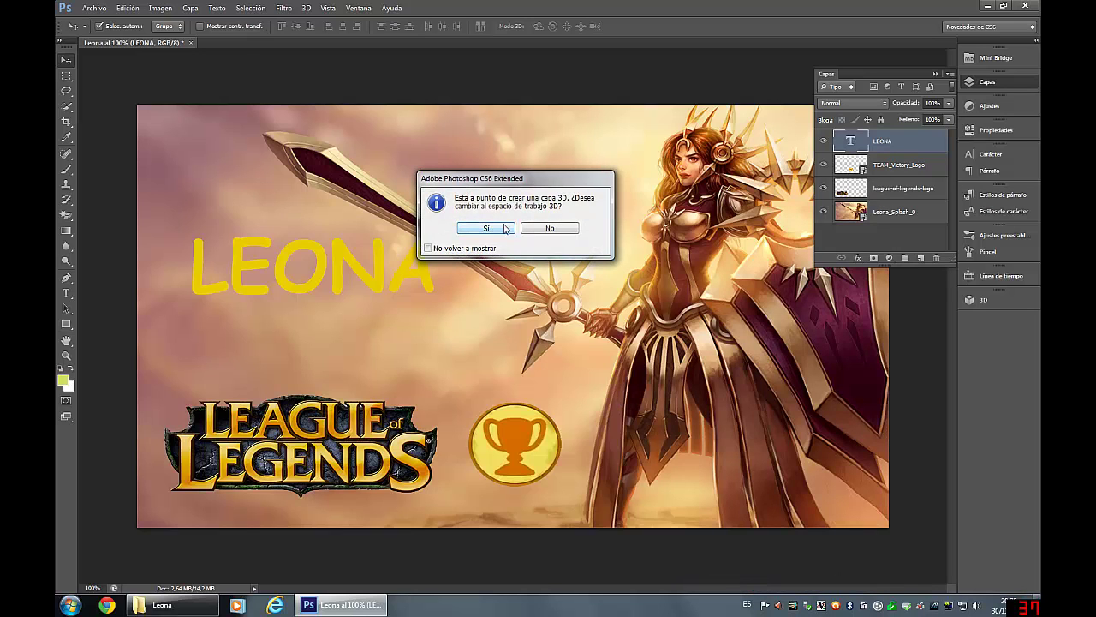
Step: Accept the 3D workspace, push LEONA along its Z depth axis, and undo the tilt to face front
left_click(485, 229)
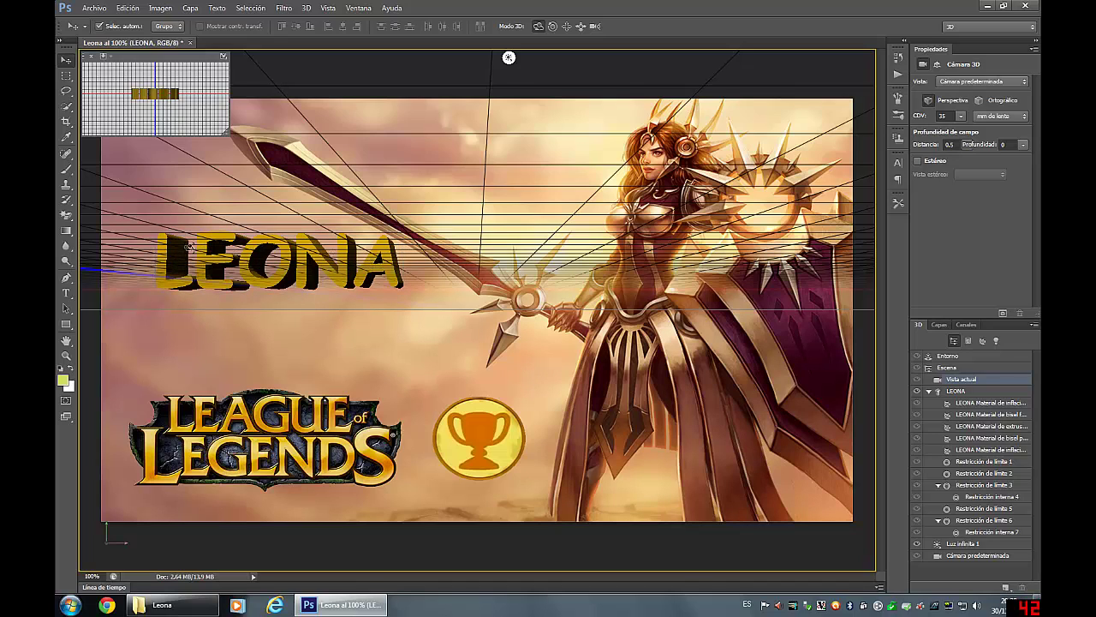
left_click(249, 277)
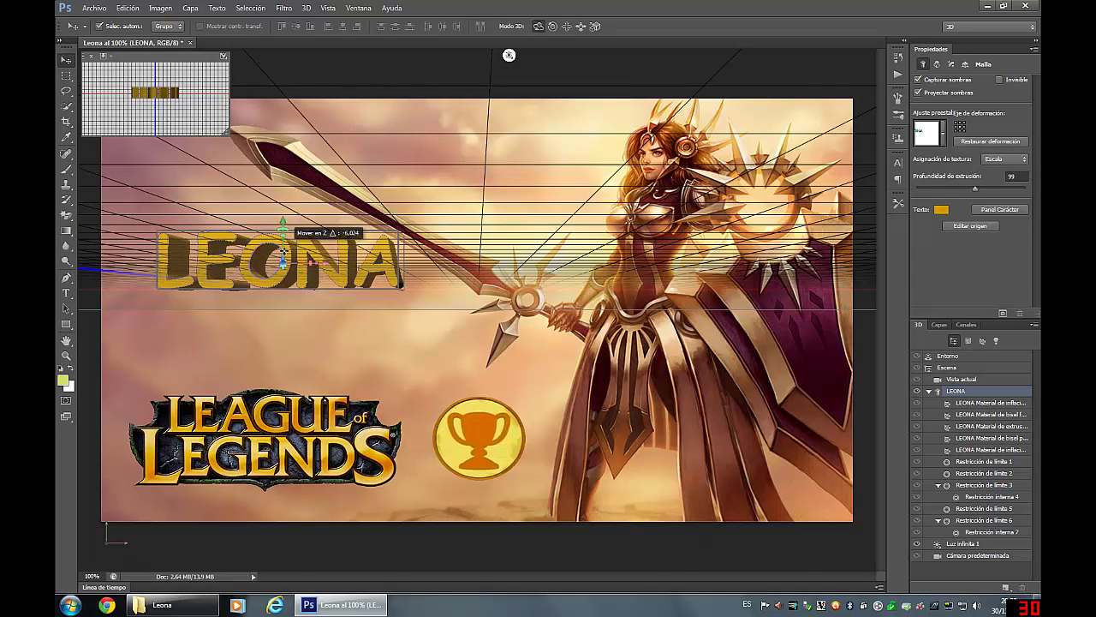
mouse_move(294, 264)
left_mouse_down()
mouse_move(283, 263)
mouse_move(282, 286)
mouse_move(252, 227)
mouse_move(296, 230)
mouse_move(282, 228)
mouse_move(282, 277)
left_mouse_up()
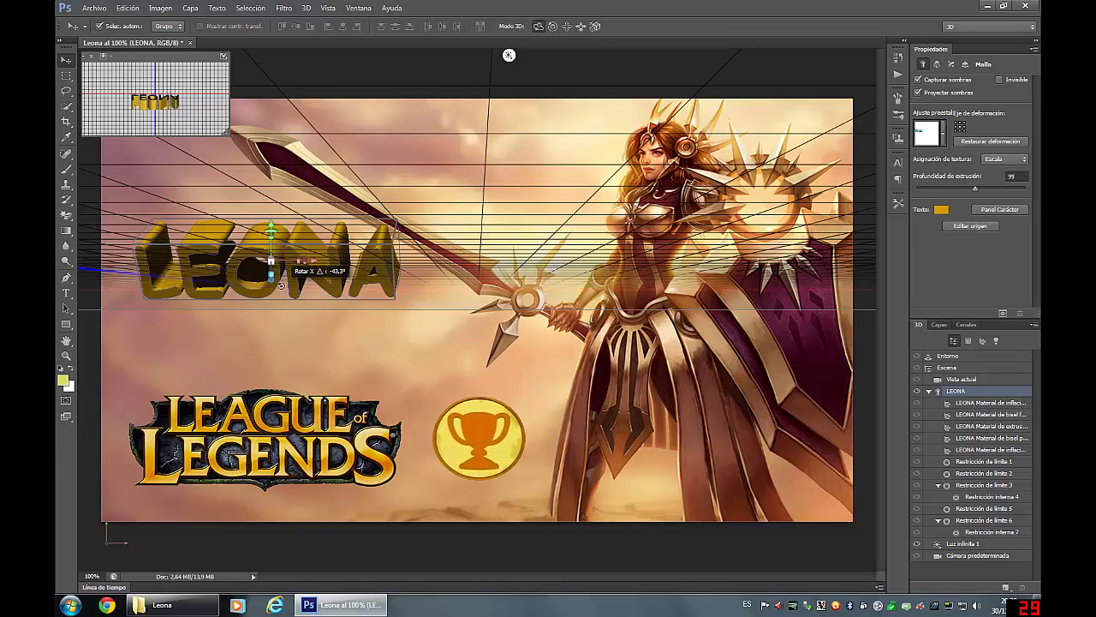
mouse_move(282, 278)
left_mouse_down()
mouse_move(280, 263)
mouse_move(279, 289)
left_mouse_up()
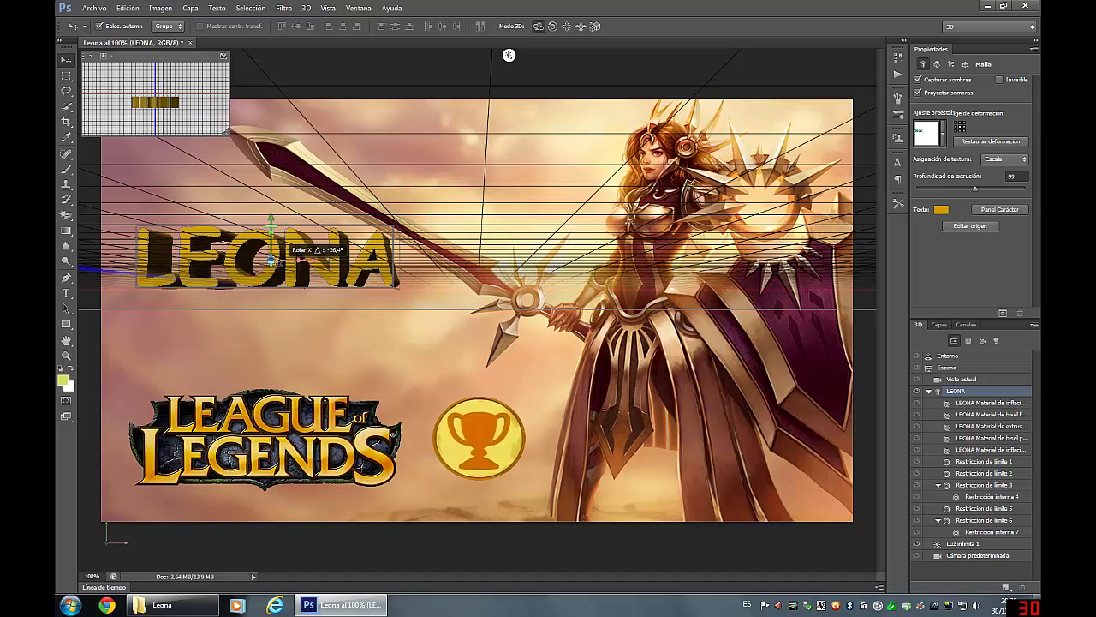
left_click_drag(280, 290, 279, 298)
key("ctrl+z")
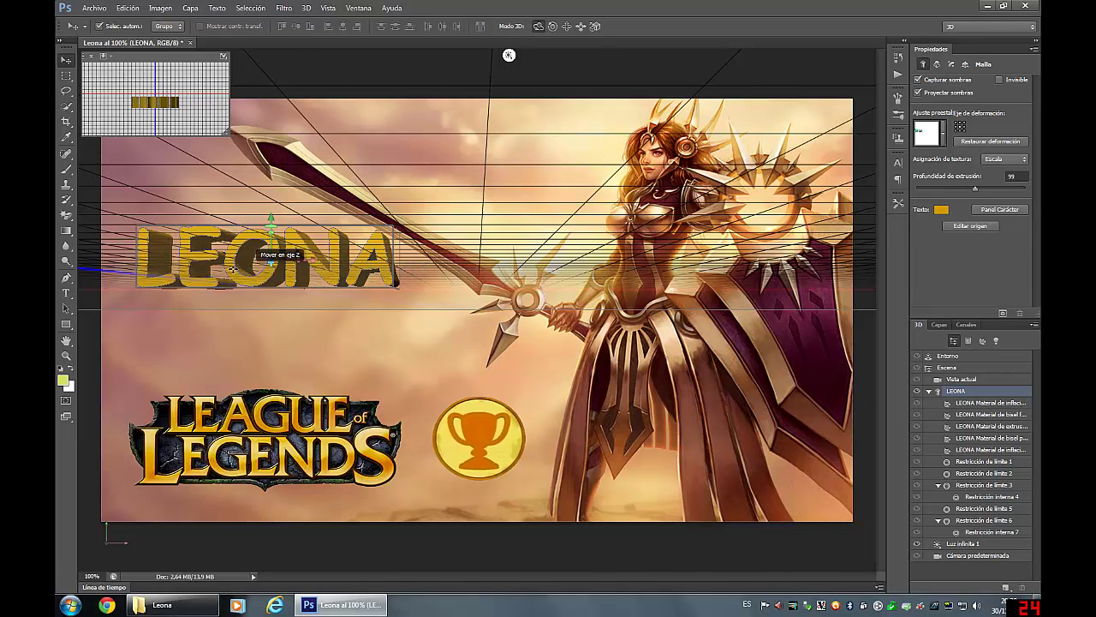
Step: Save the banner with Guardar como as Leona.jpg in JPEG format at quality 12 (Máxima)
left_click(91, 12)
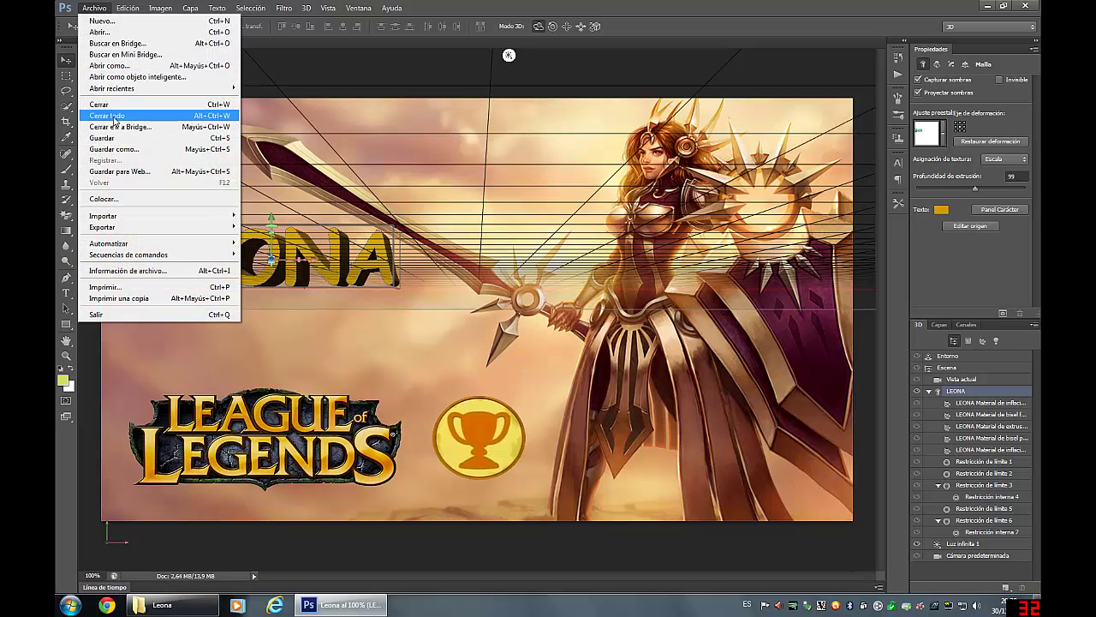
left_click(124, 150)
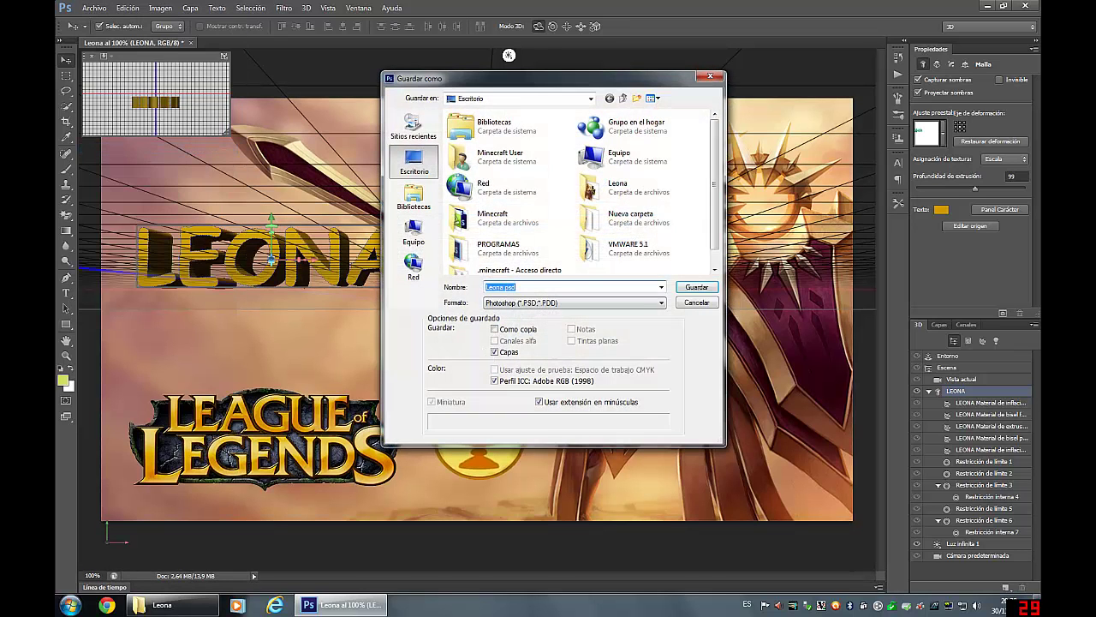
left_click(609, 304)
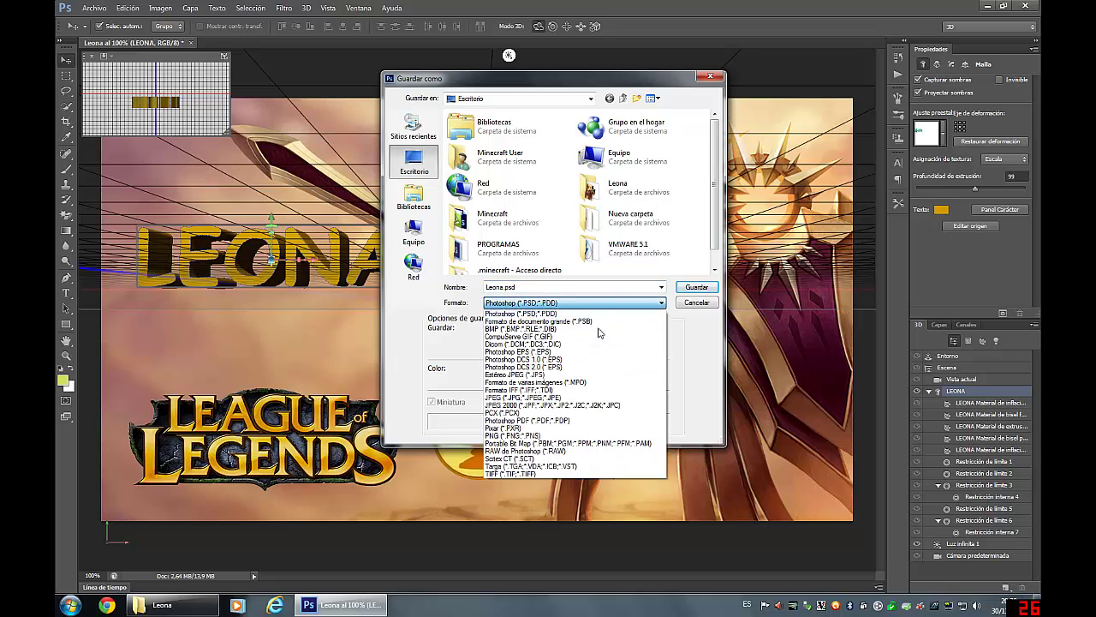
left_click(529, 399)
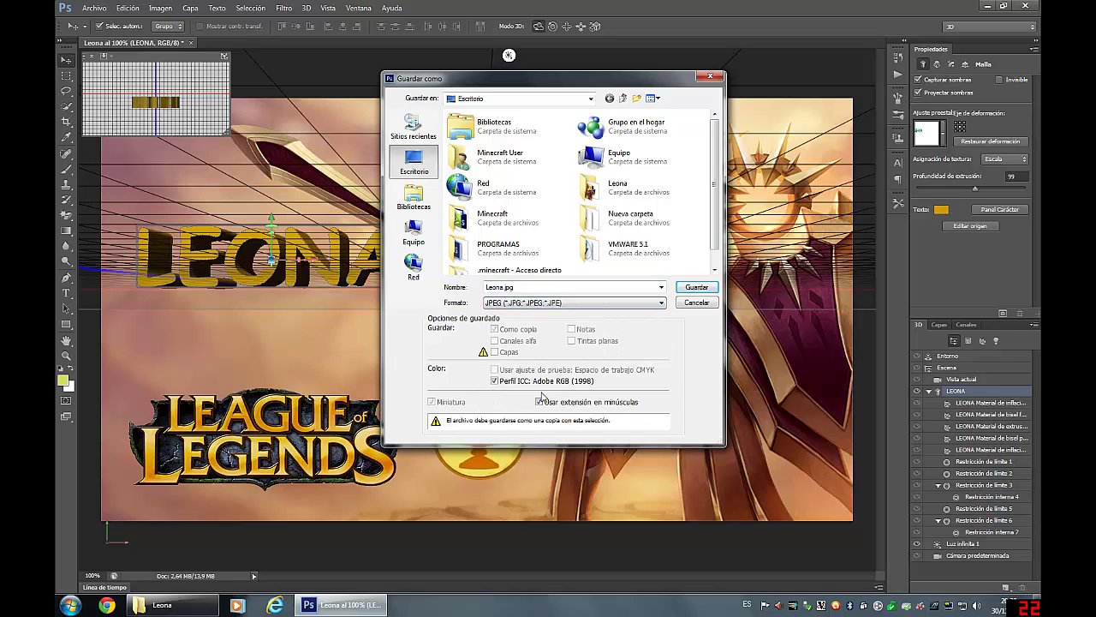
left_click(696, 290)
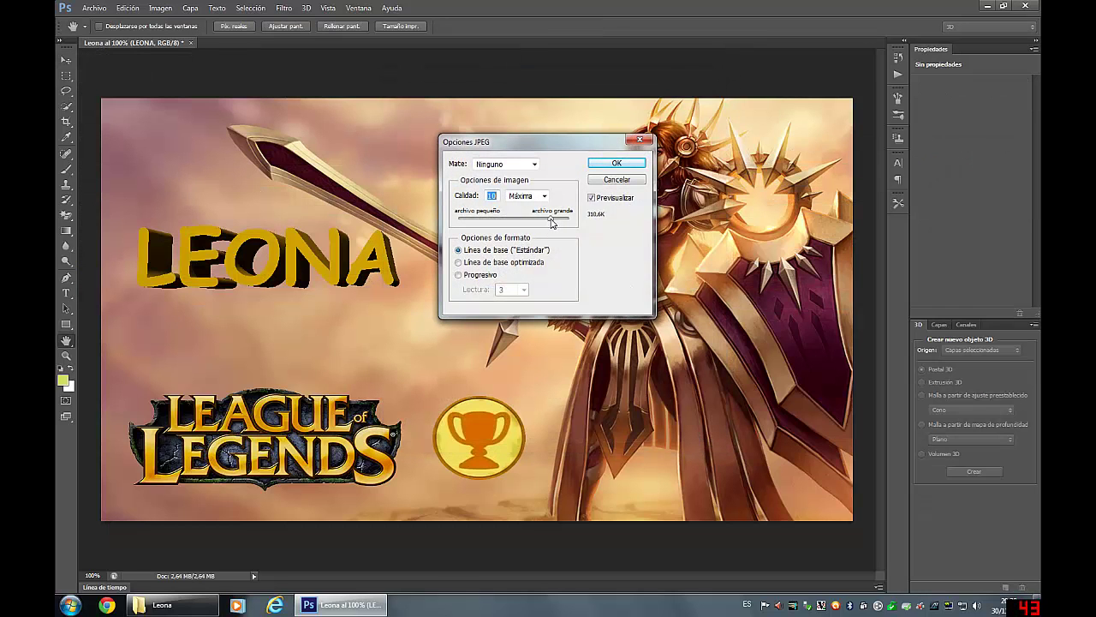
left_click_drag(551, 218, 564, 219)
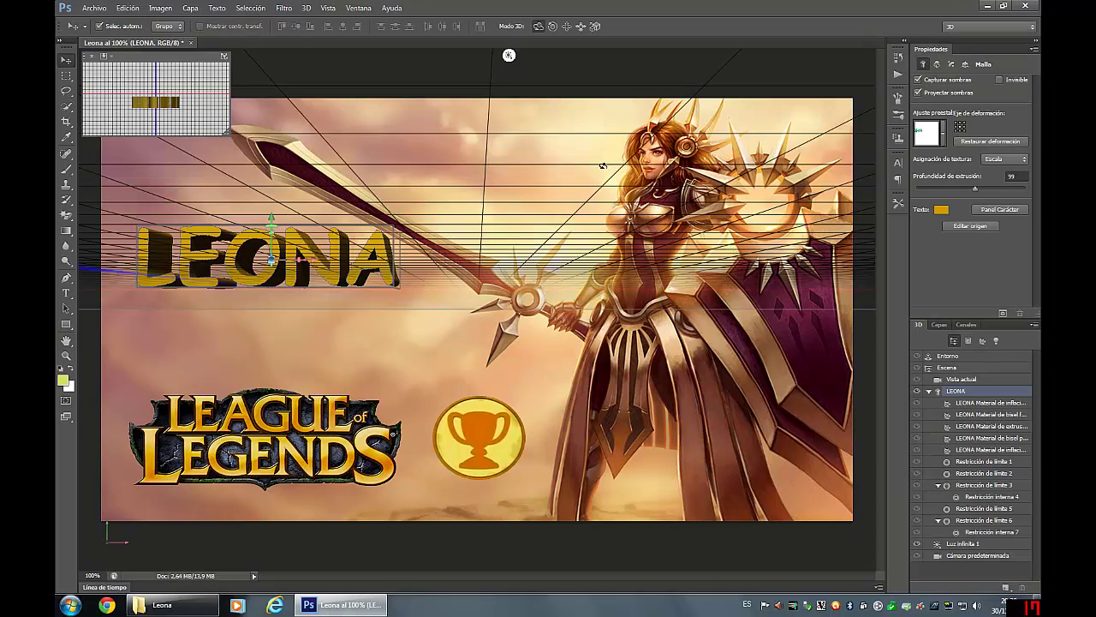
Step: Minimize Photoshop, uncover the desktop icons and preview Leona.jpg via Vista previa
left_click(987, 6)
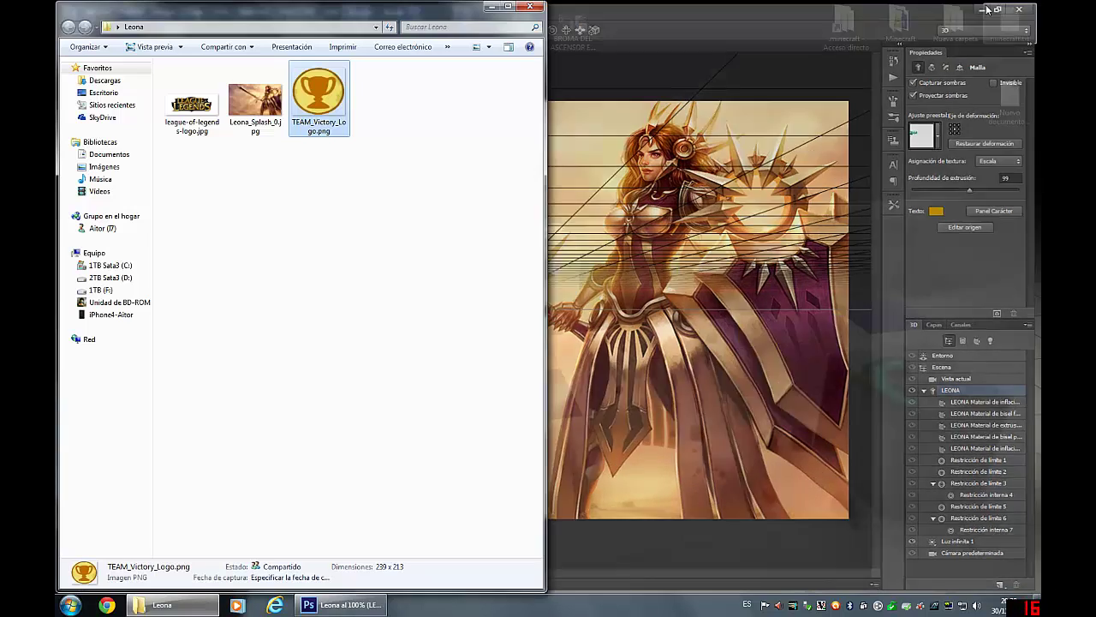
left_click_drag(463, 15, 743, 14)
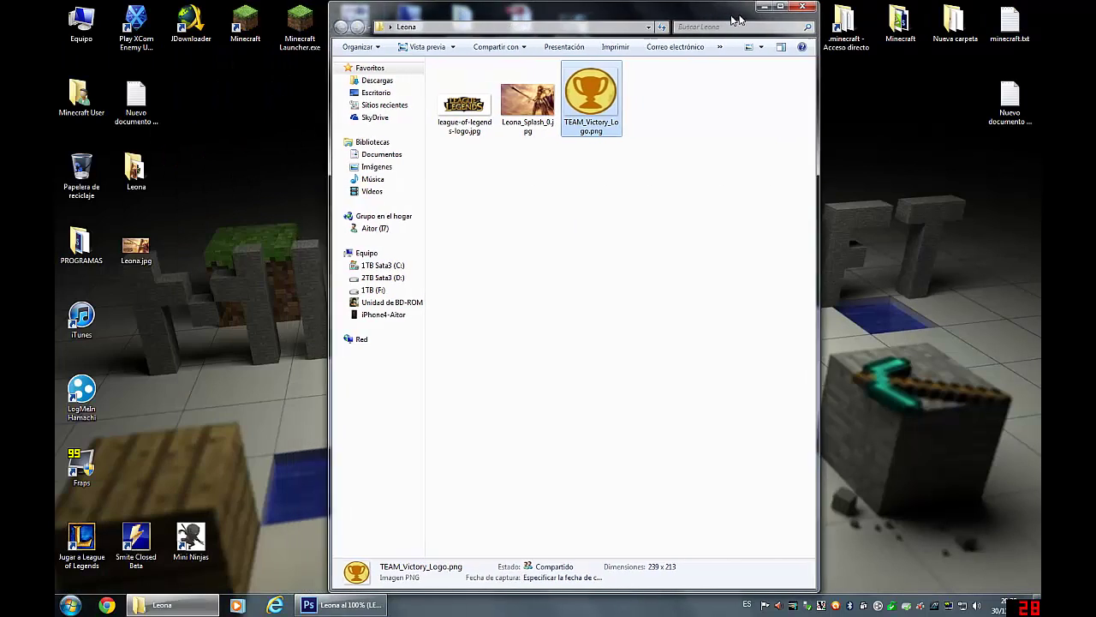
right_click(135, 247)
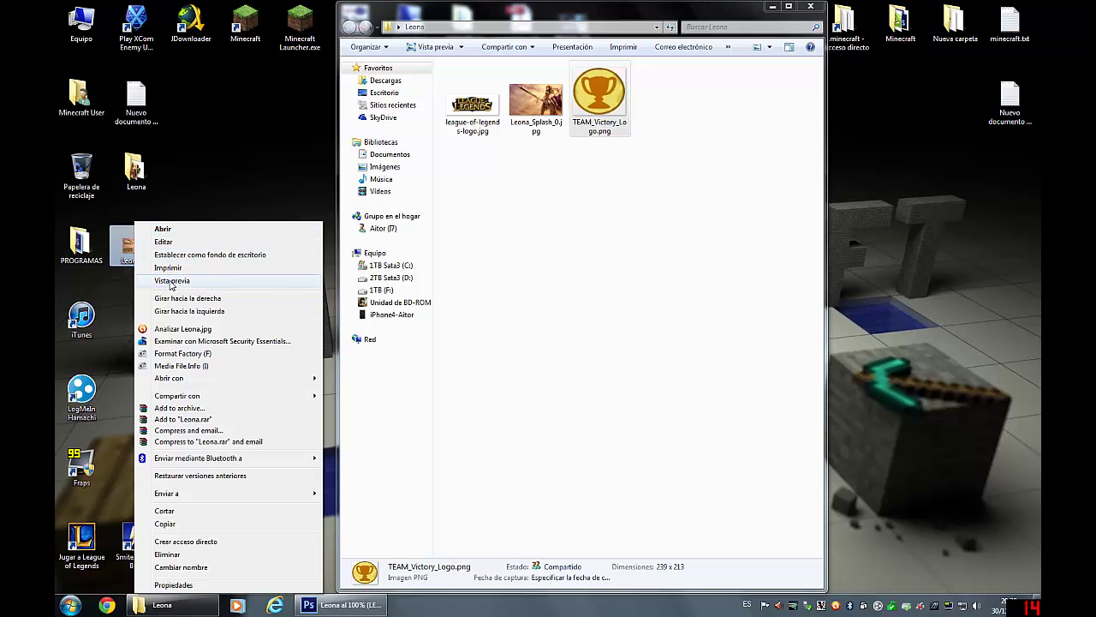
right_click(131, 247)
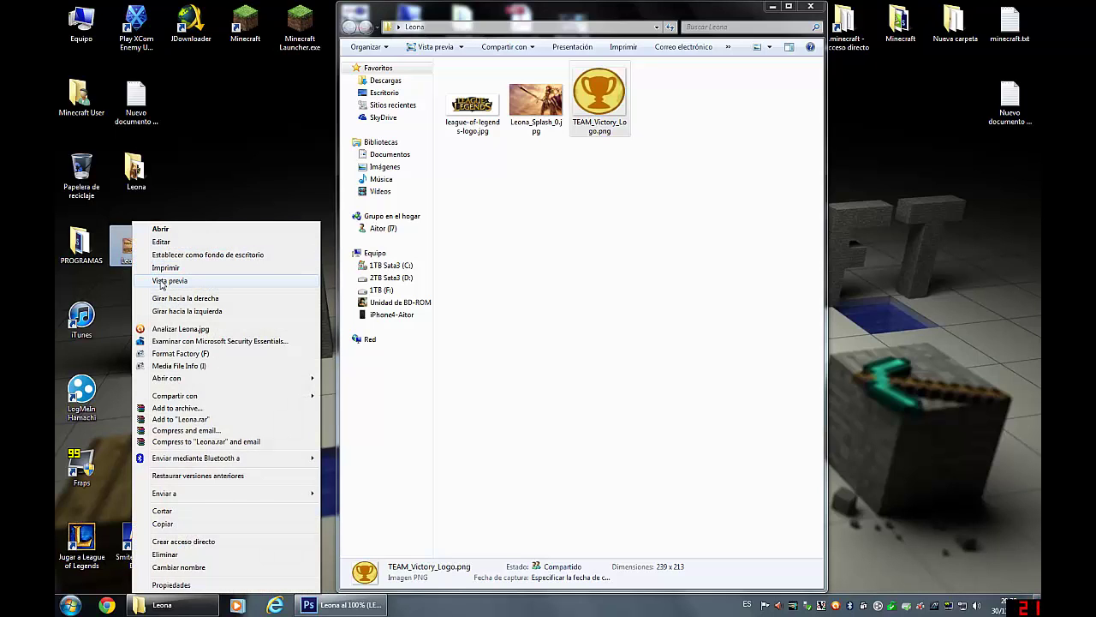
left_click(160, 283)
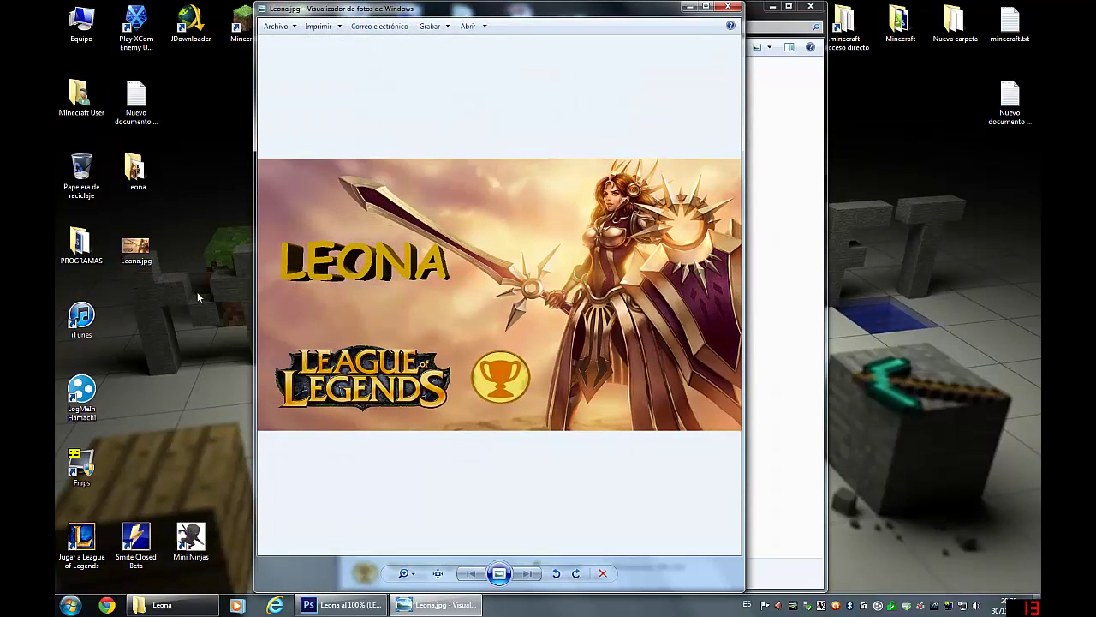
Step: Maximize Windows Photo Viewer and zoom in and out to inspect the Leona banner
left_click(708, 8)
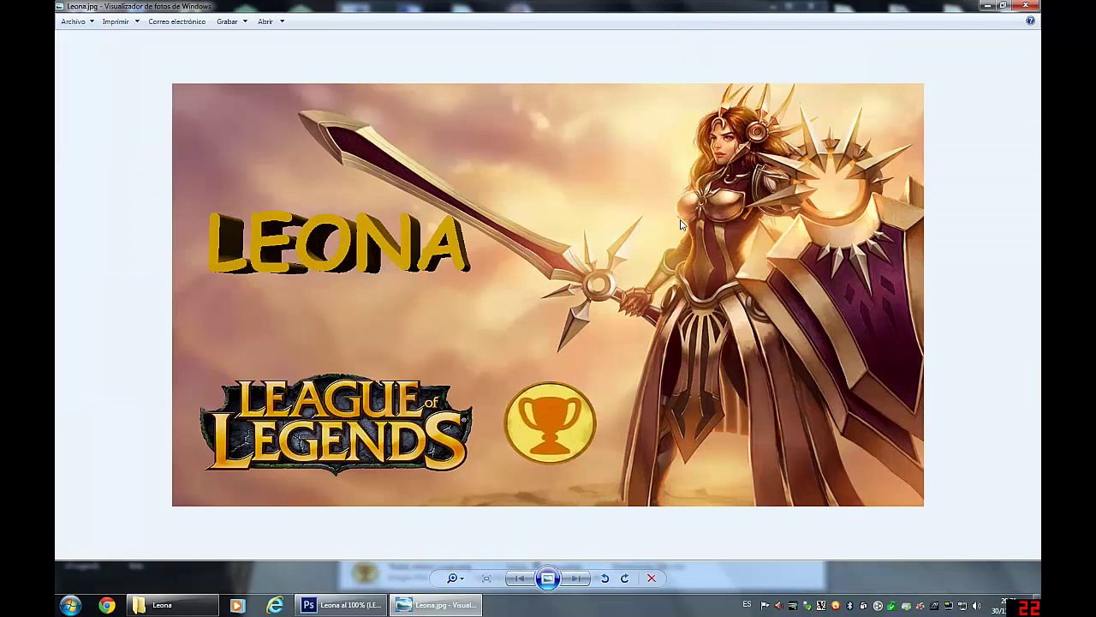
scroll(676, 223, "up", 2)
scroll(675, 221, "down", 2)
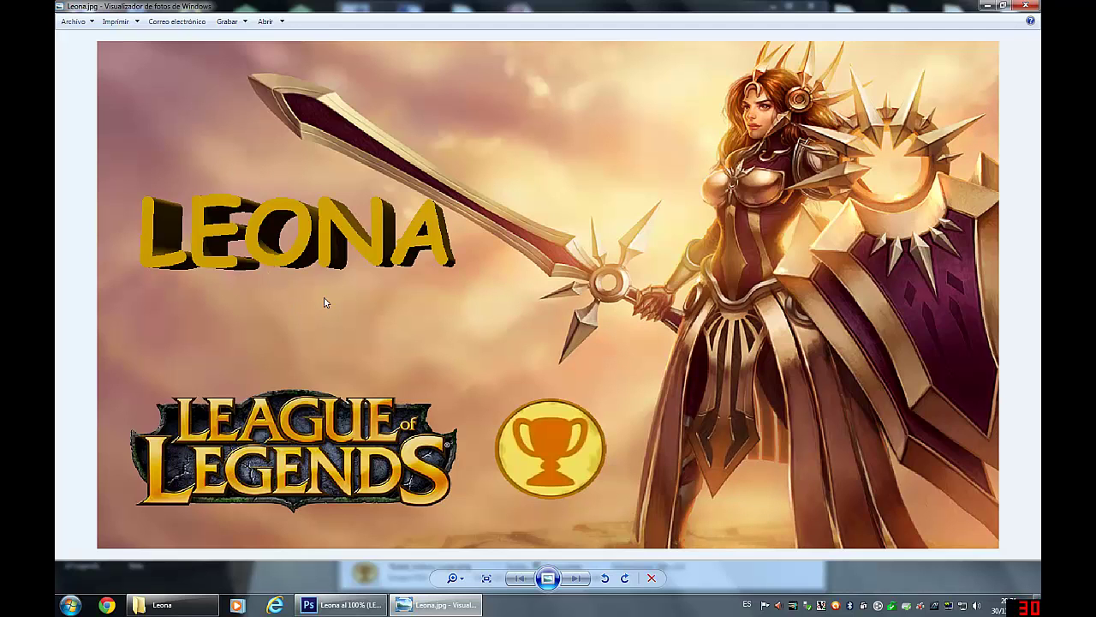
scroll(631, 313, "down", 1)
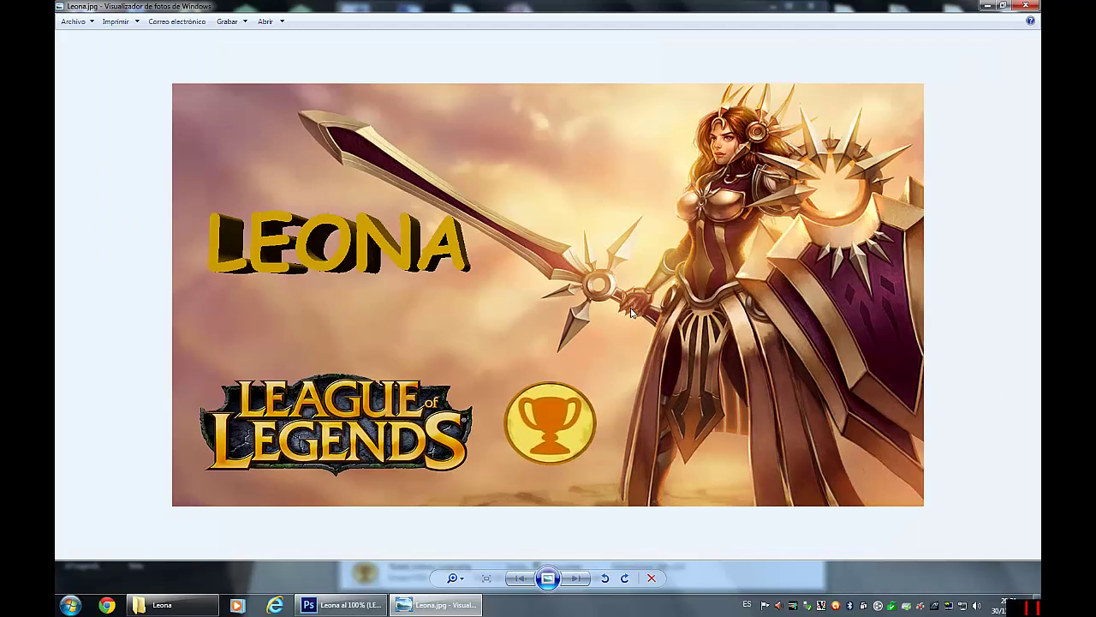